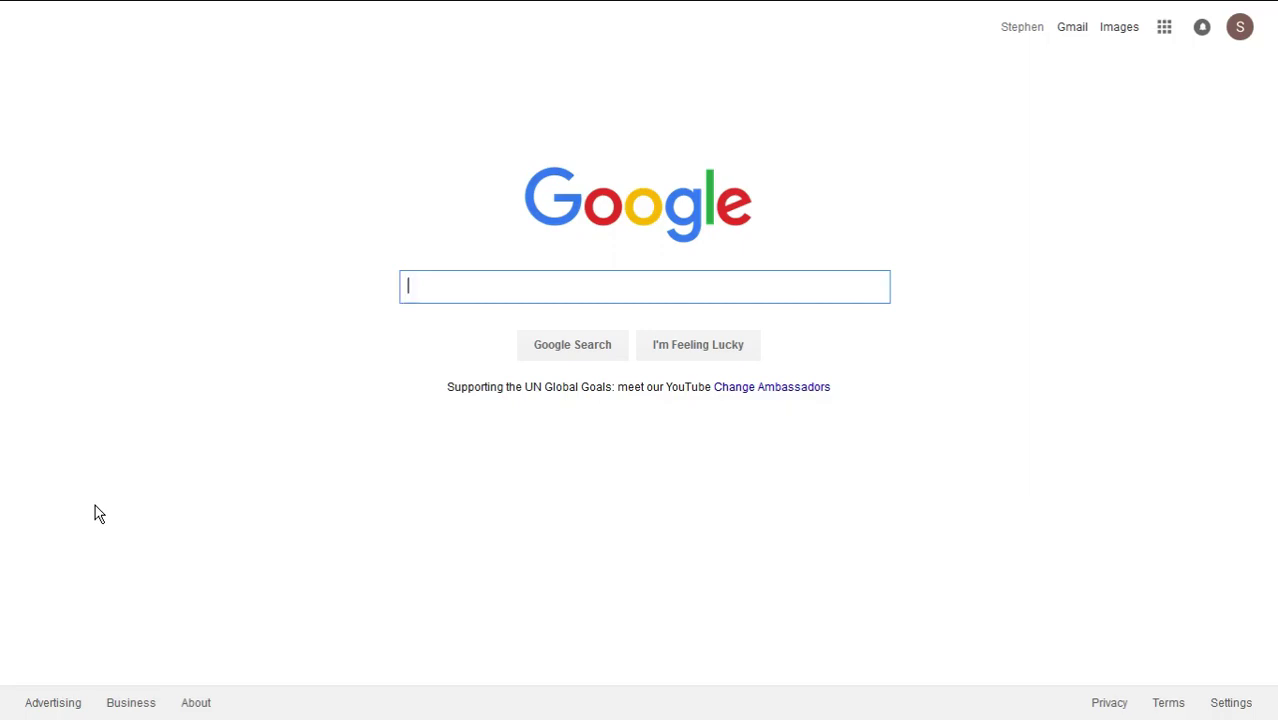
Search Google for 'lapop vanderbilt' using the autocomplete suggestion
text(lapop)
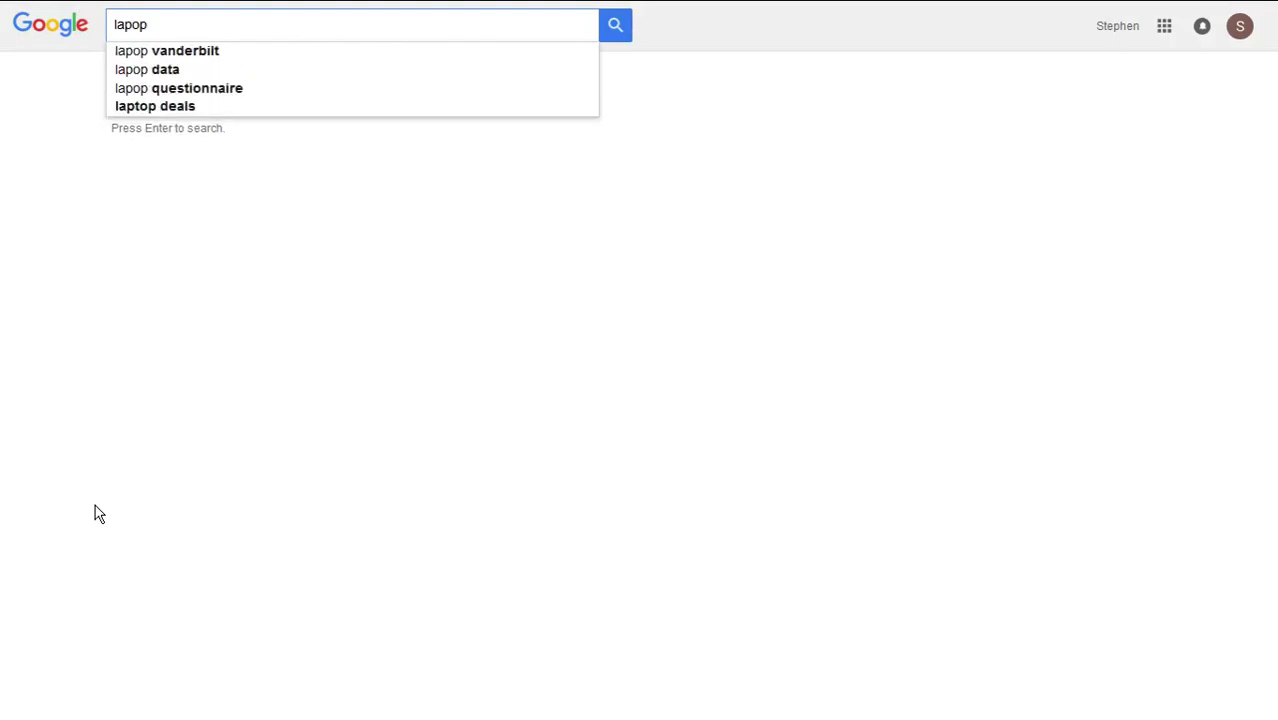
key(Down)
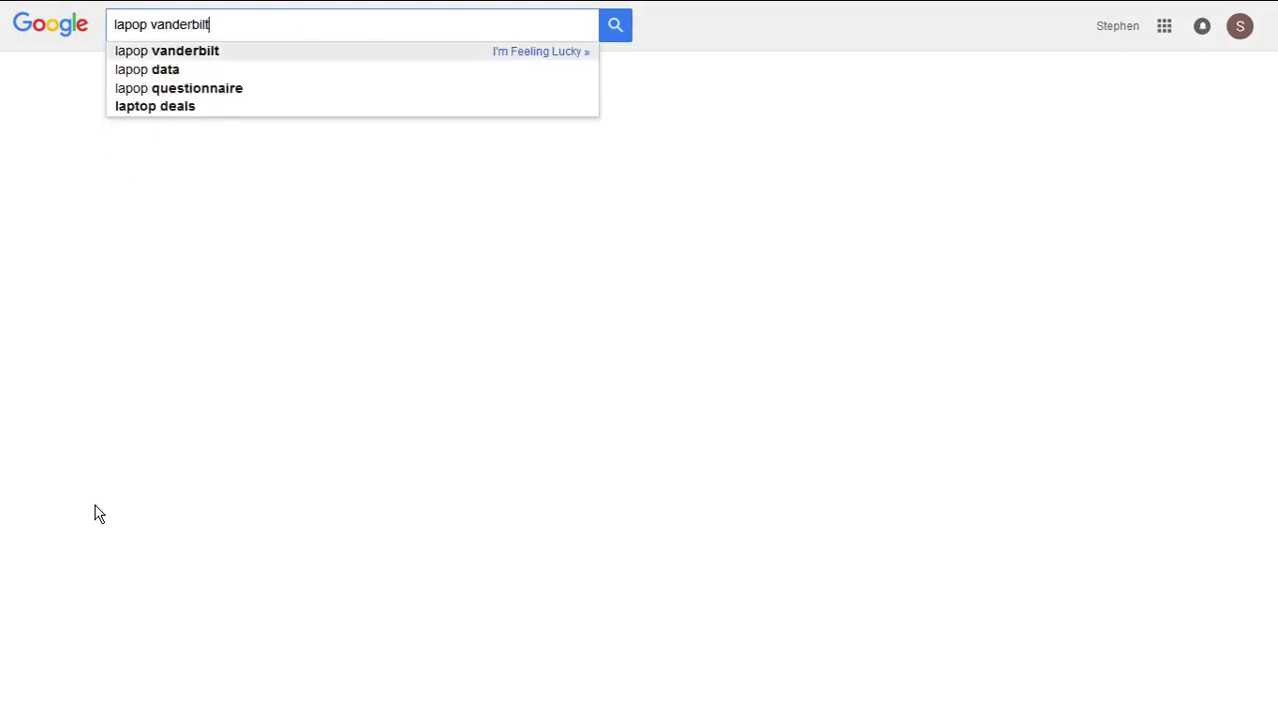
key(Return)
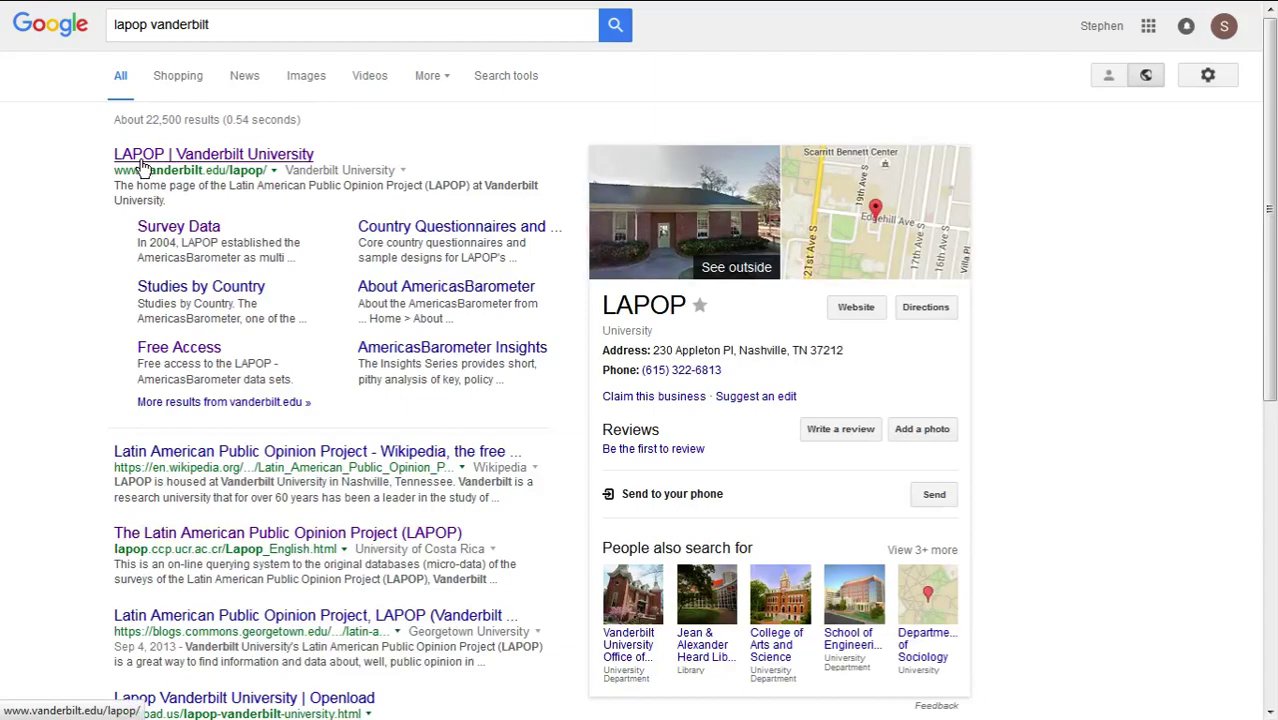
Open the LAPOP Vanderbilt result and go to Data Access > Data Sets > Free Access
click(142, 166)
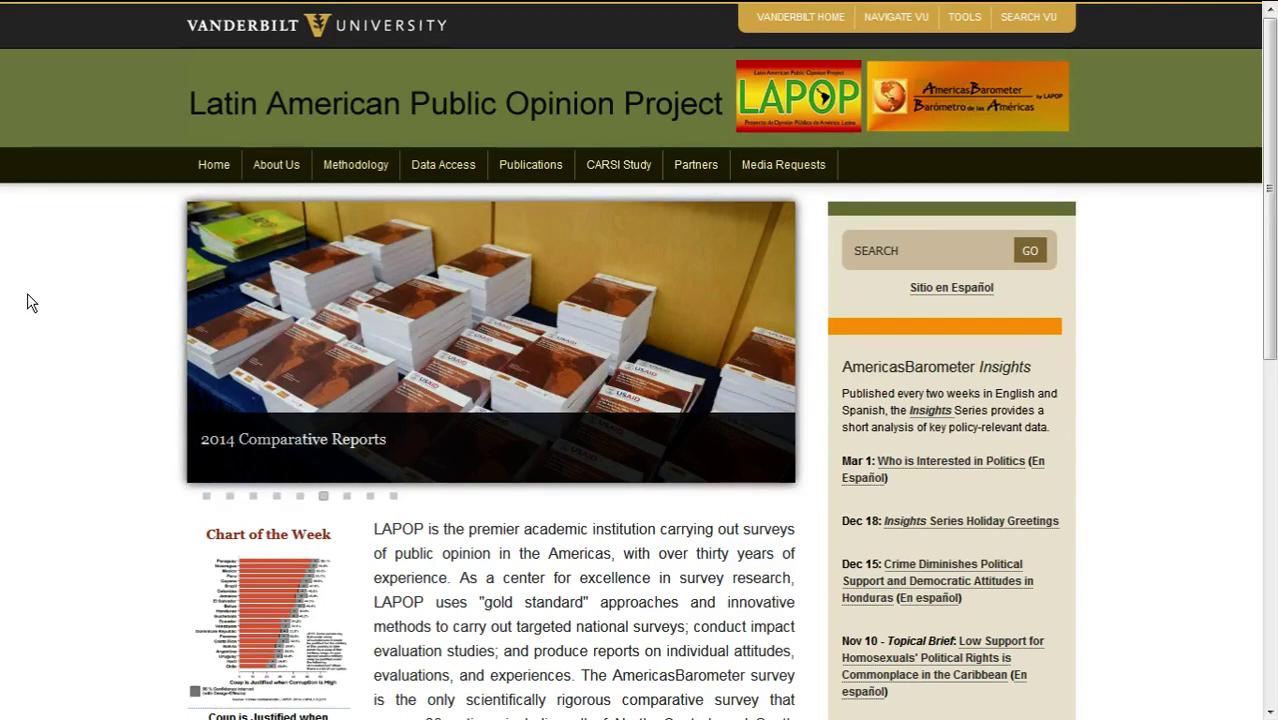
mouse_move(440, 176)
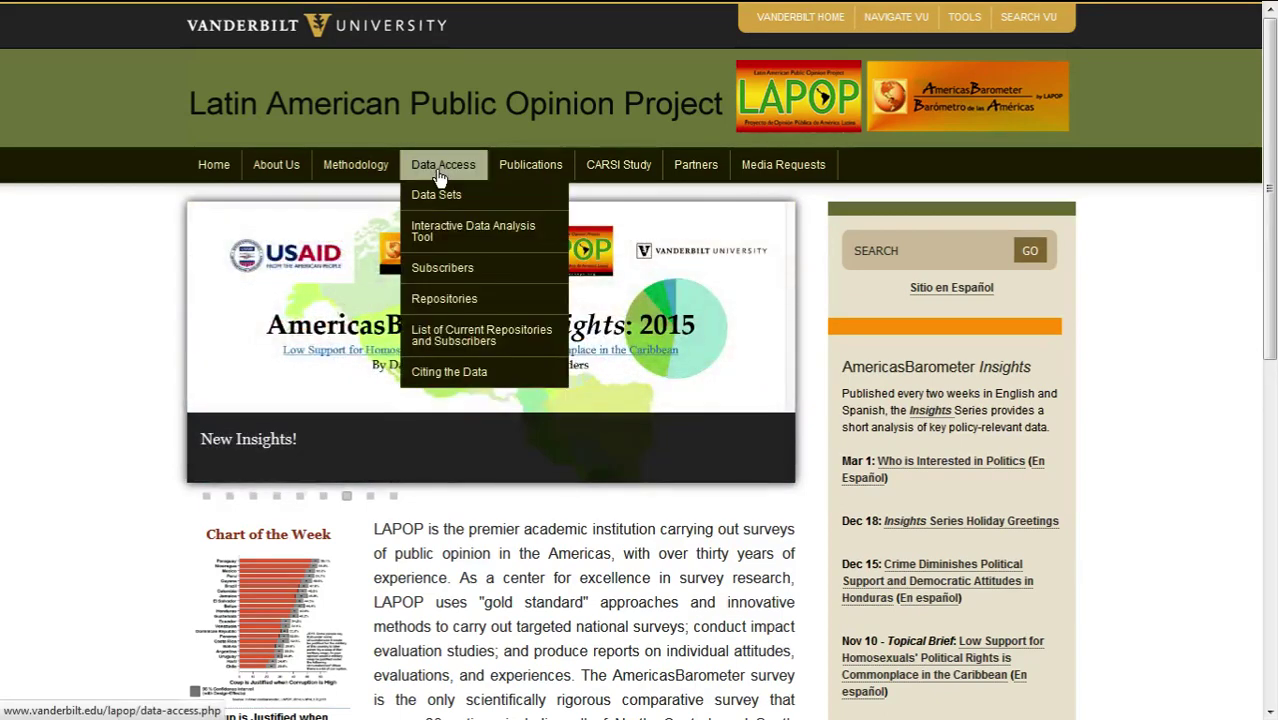
mouse_move(451, 198)
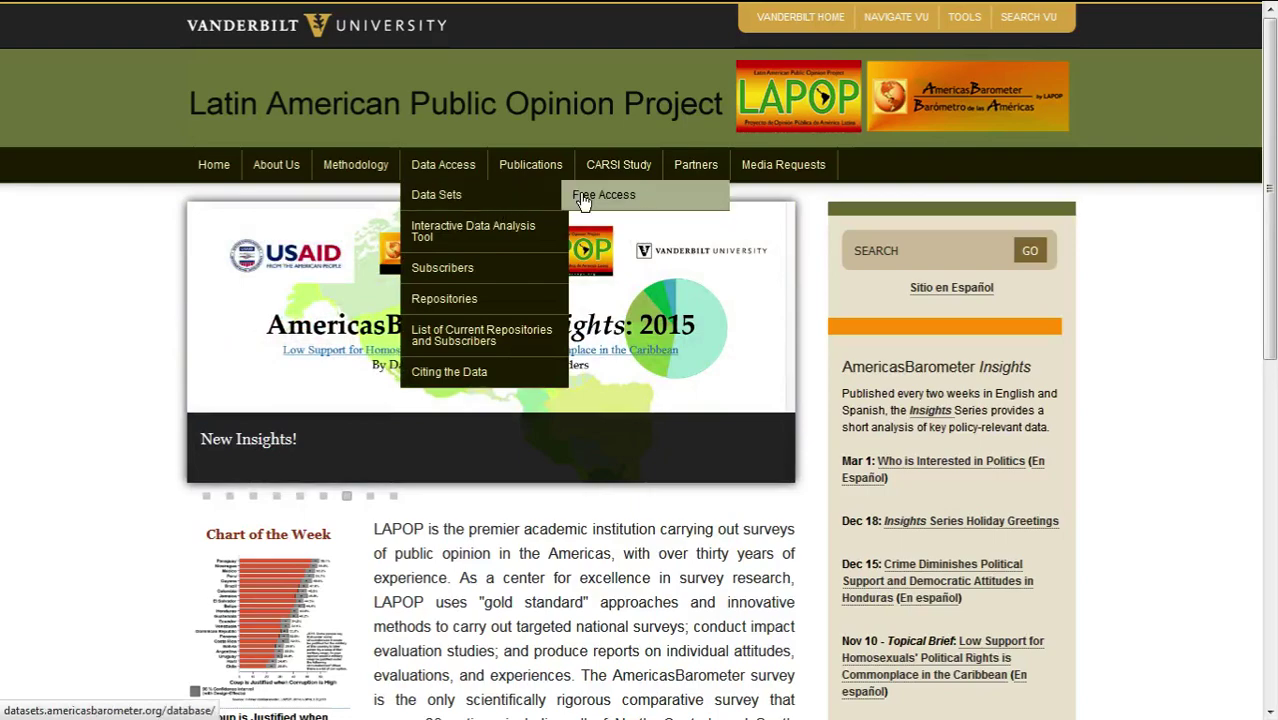
click(585, 200)
scroll(593, 328, down, 15)
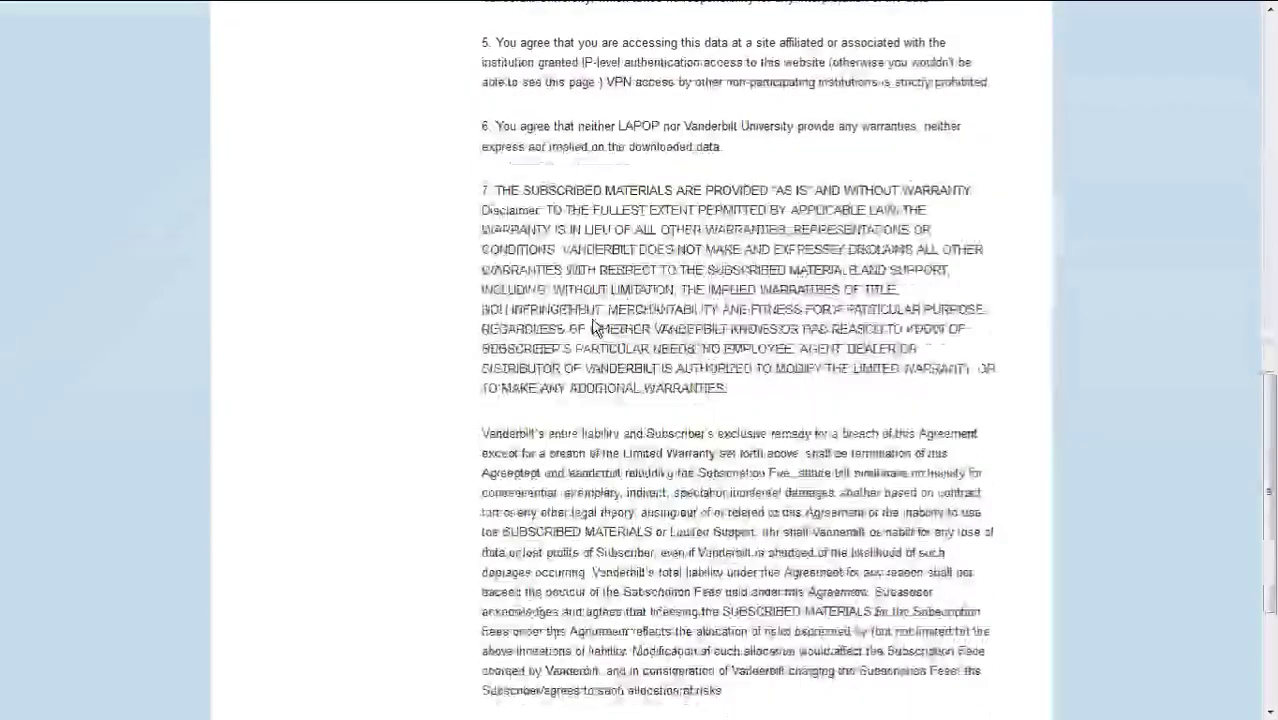
Accept the data usage agreement, list the 2012 datasets, and scroll down to Belize 2012
click(535, 490)
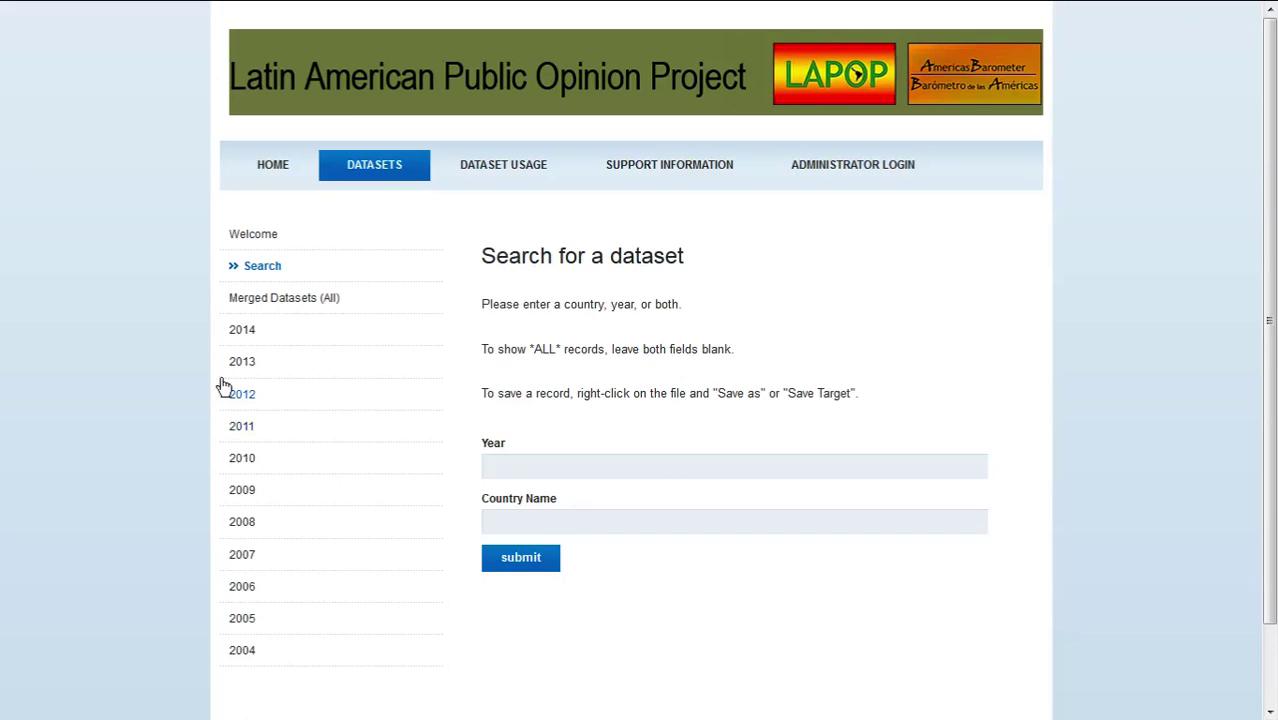
scroll(109, 288, down, 1)
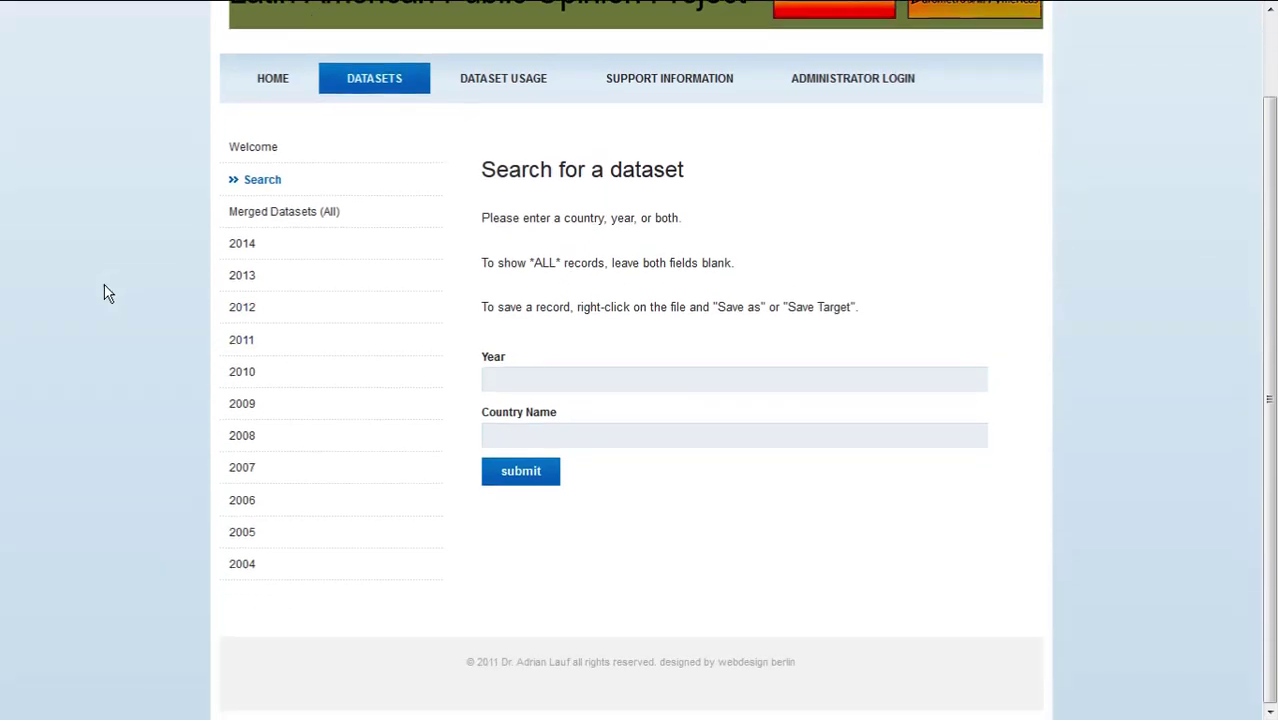
click(245, 248)
click(245, 363)
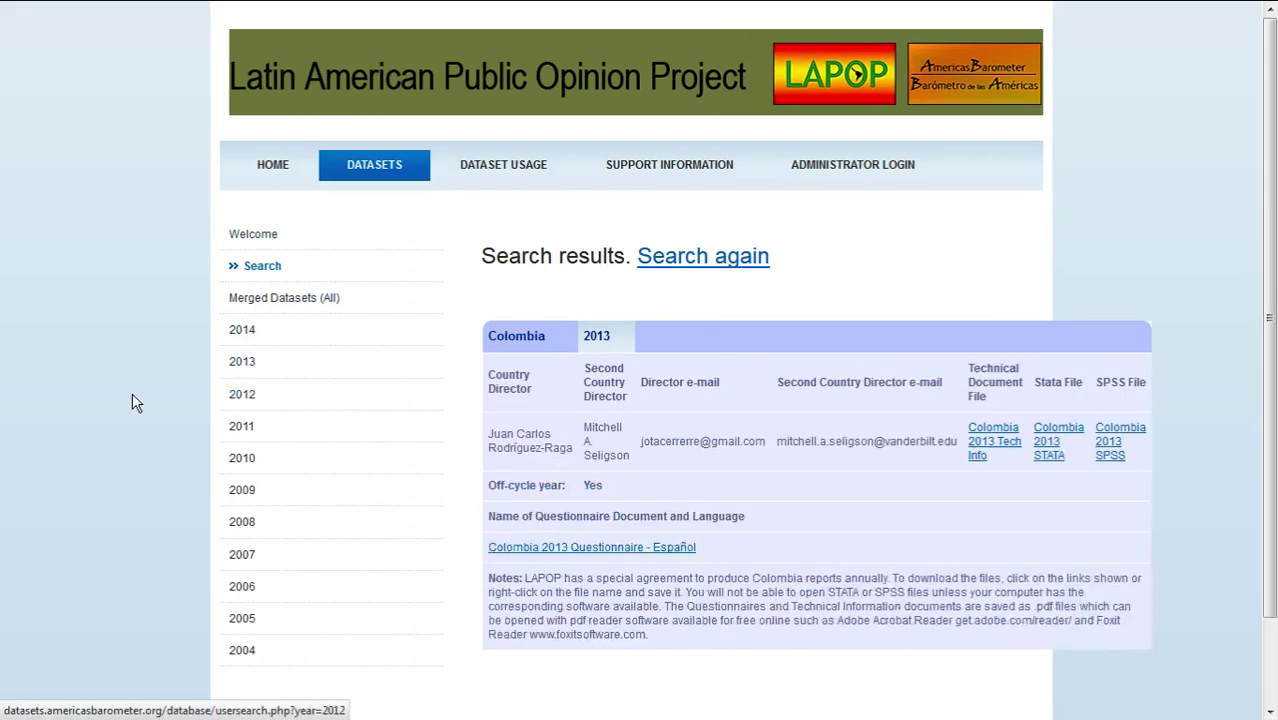
scroll(428, 386, down, 1)
click(260, 306)
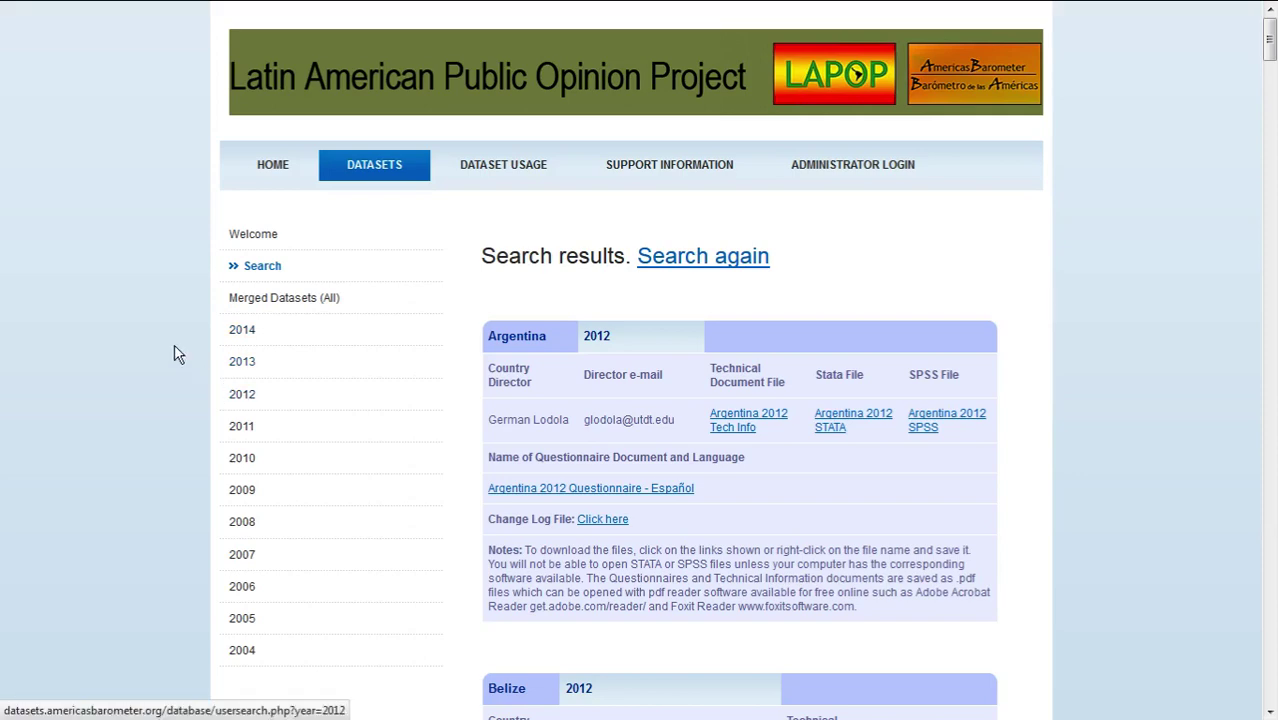
scroll(176, 354, down, 1)
scroll(551, 251, down, 2)
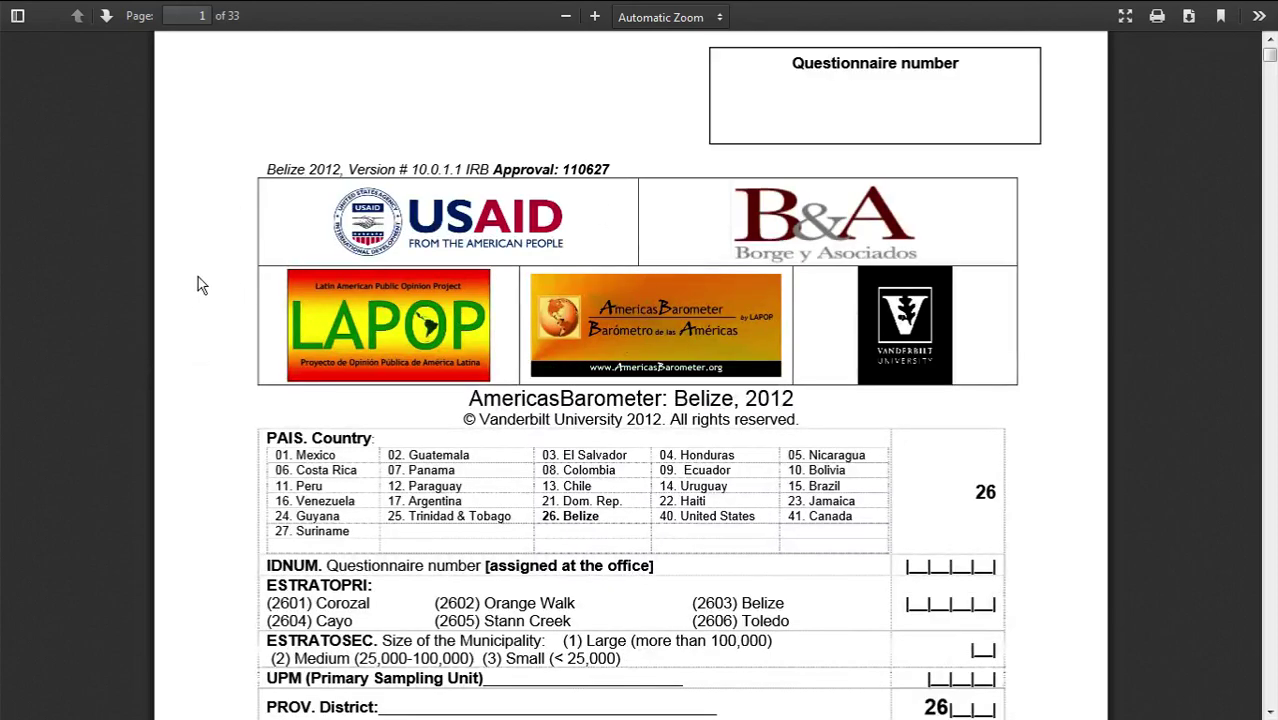
Scroll the Belize questionnaire PDF to page 2's SOCT1 and SOCT2 economic questions
scroll(197, 298, down, 3)
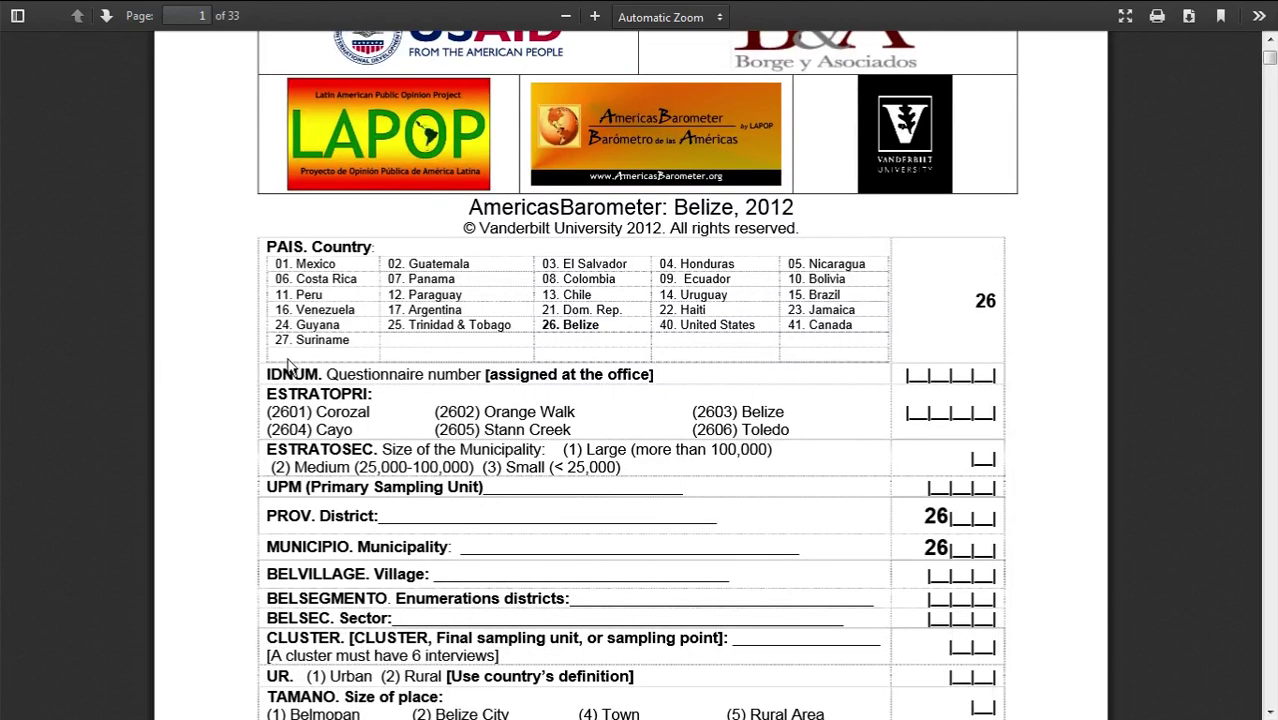
scroll(287, 362, down, 3)
scroll(288, 360, down, 3)
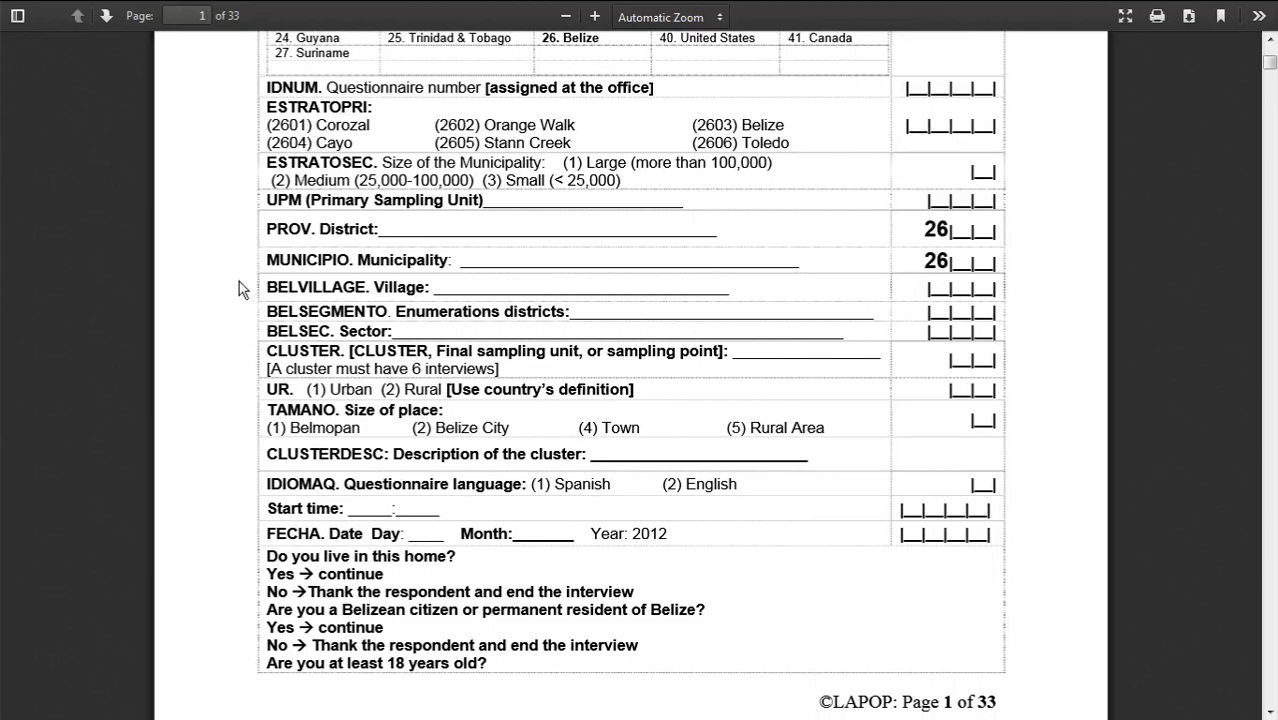
scroll(239, 281, down, 3)
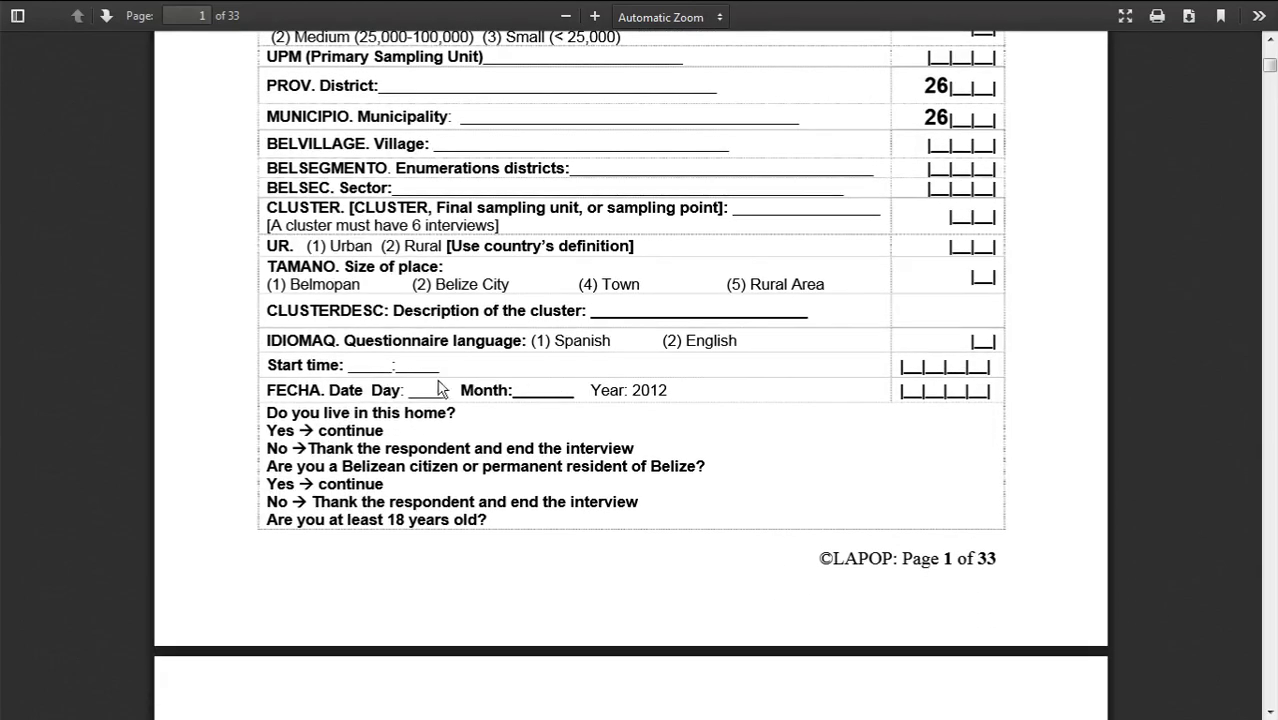
scroll(248, 395, down, 4)
scroll(212, 348, down, 15)
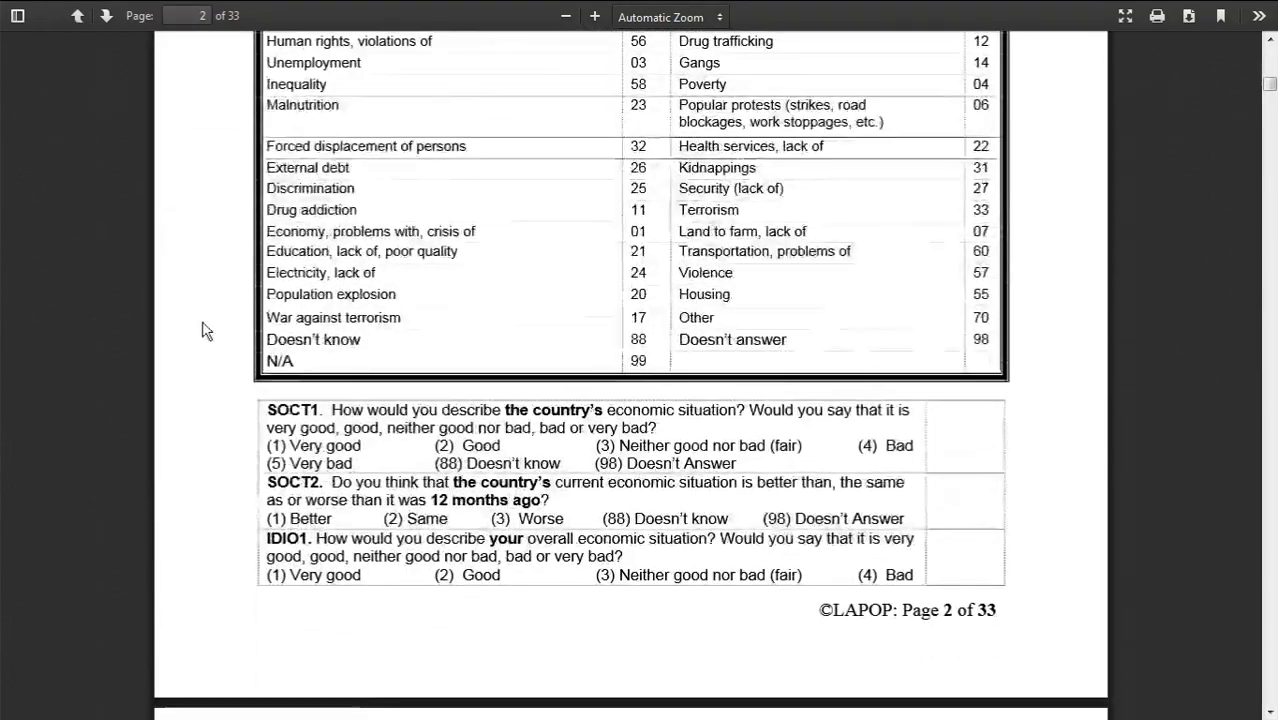
scroll(201, 330, down, 4)
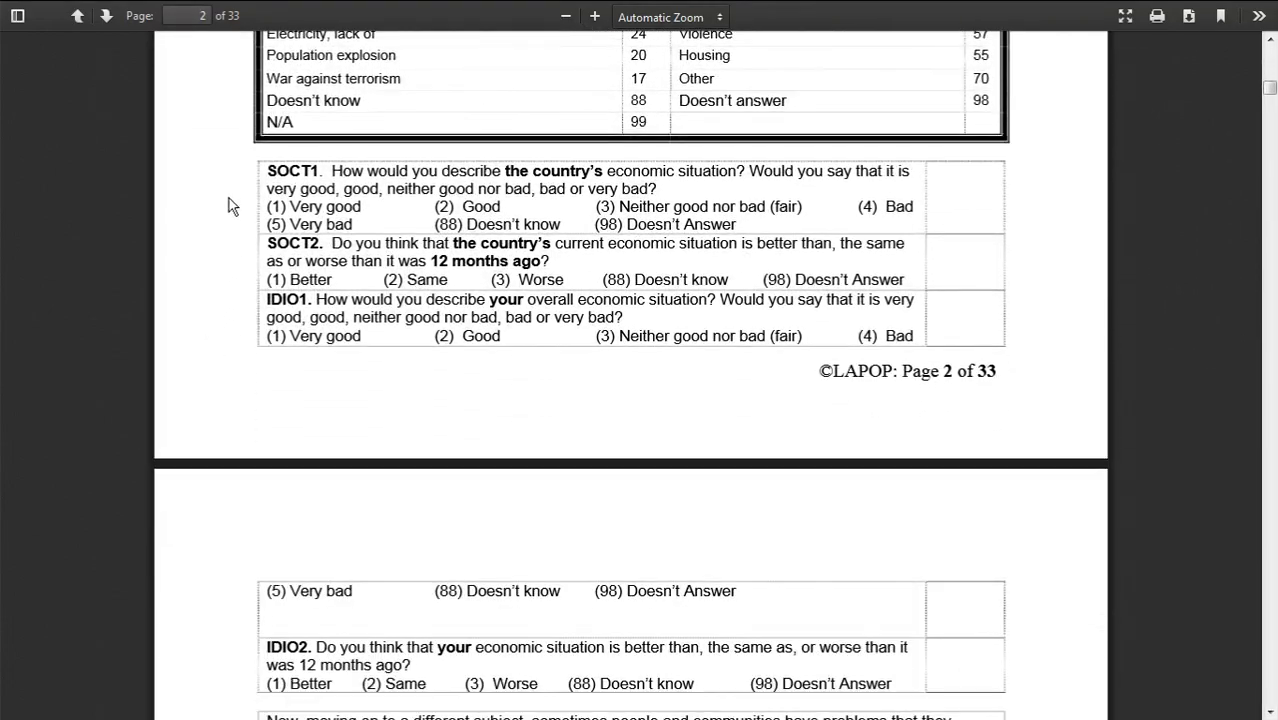
scroll(374, 424, down, 3)
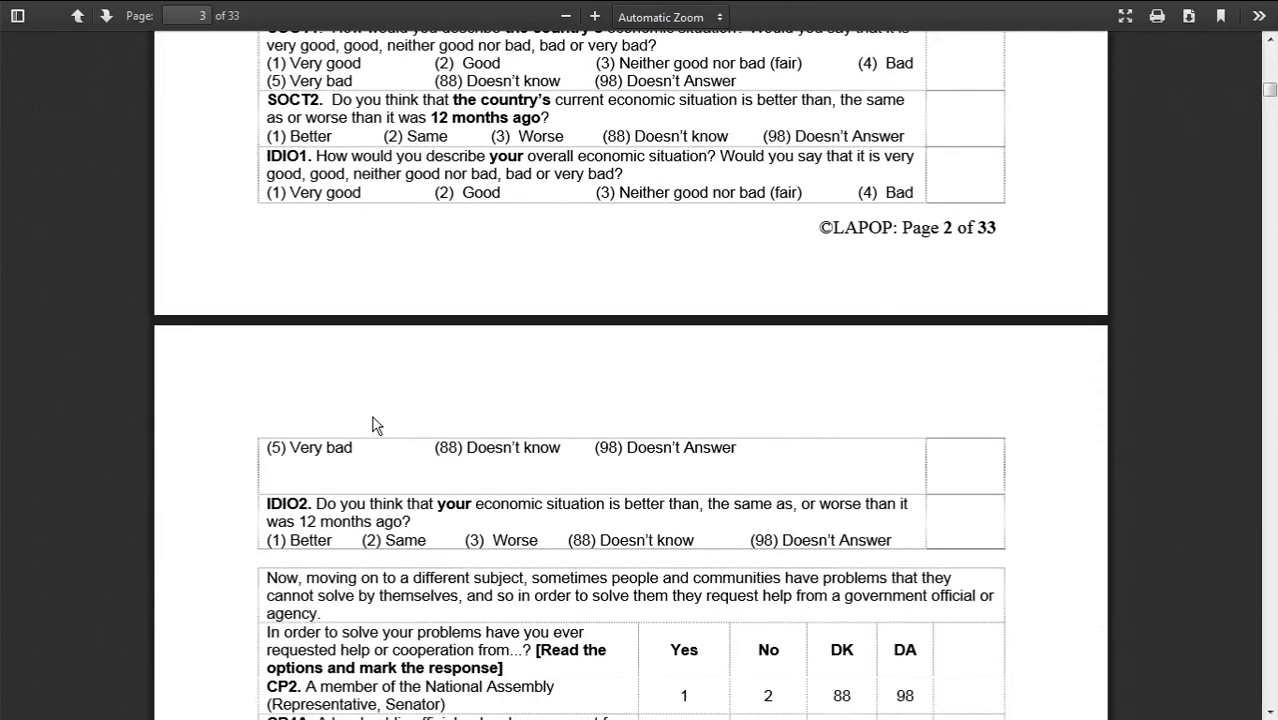
scroll(374, 424, down, 2)
scroll(344, 380, down, 5)
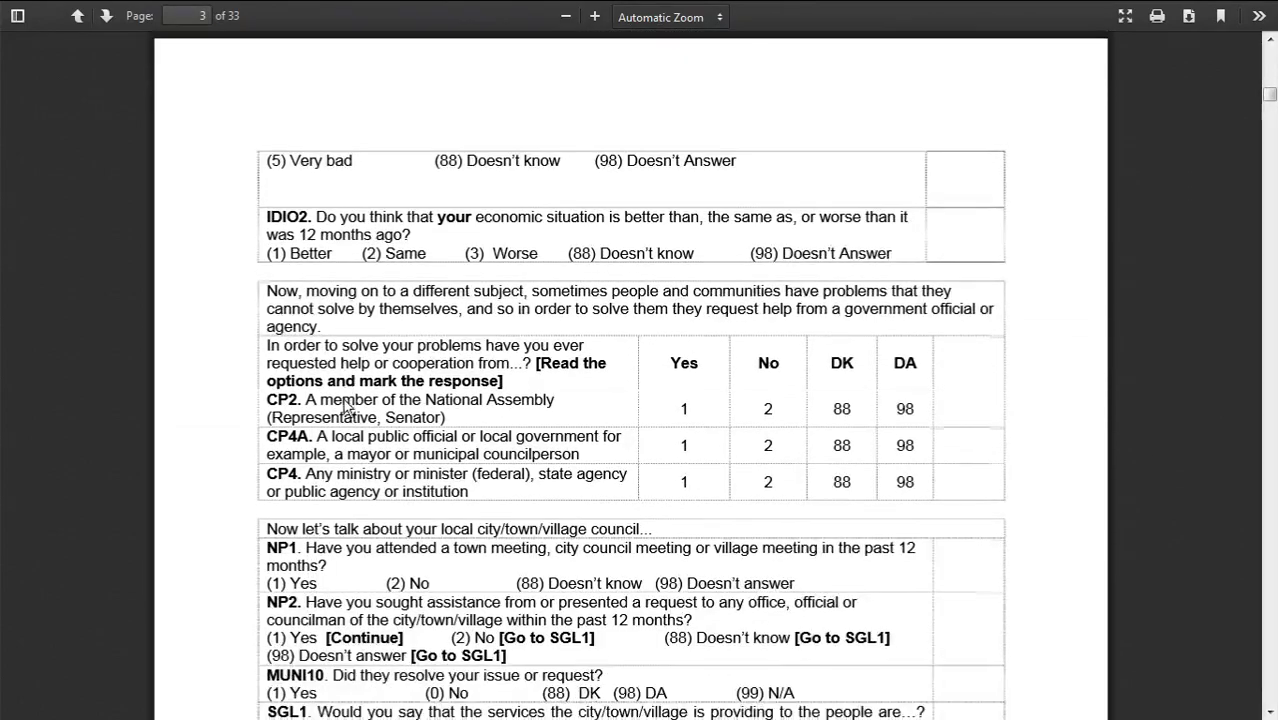
scroll(344, 399, down, 20)
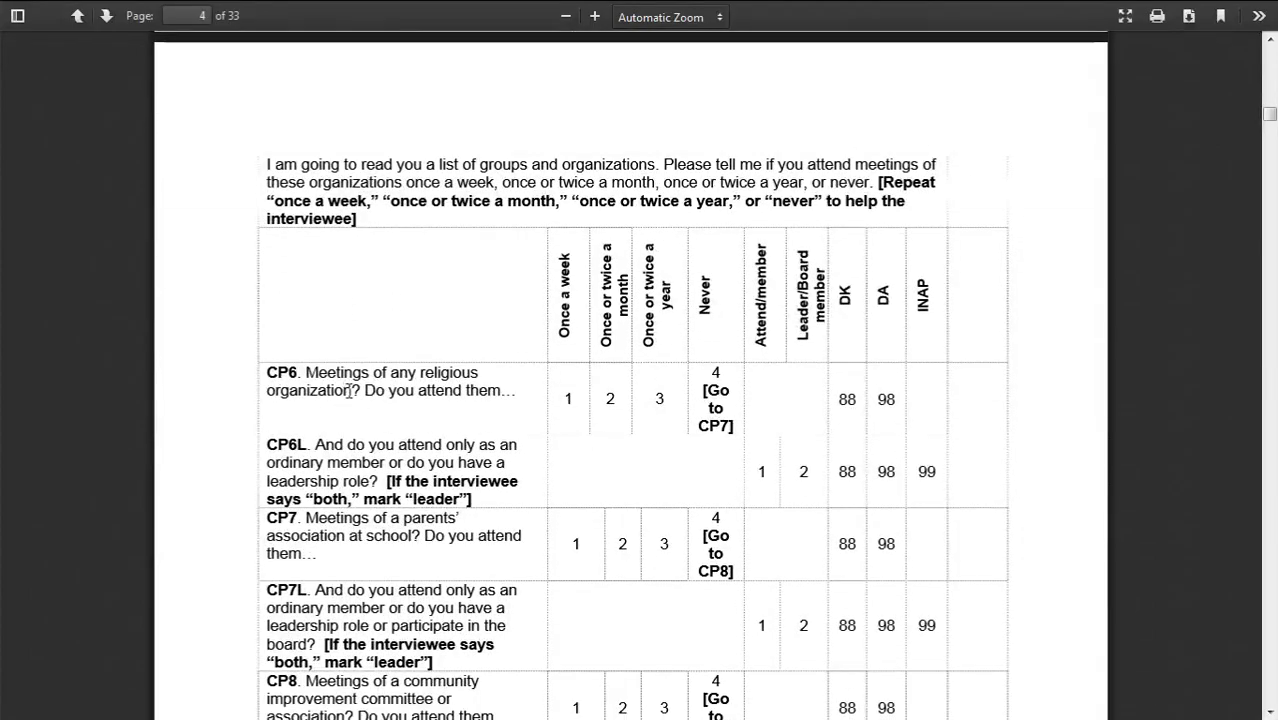
scroll(346, 395, up, 20)
scroll(346, 390, up, 12)
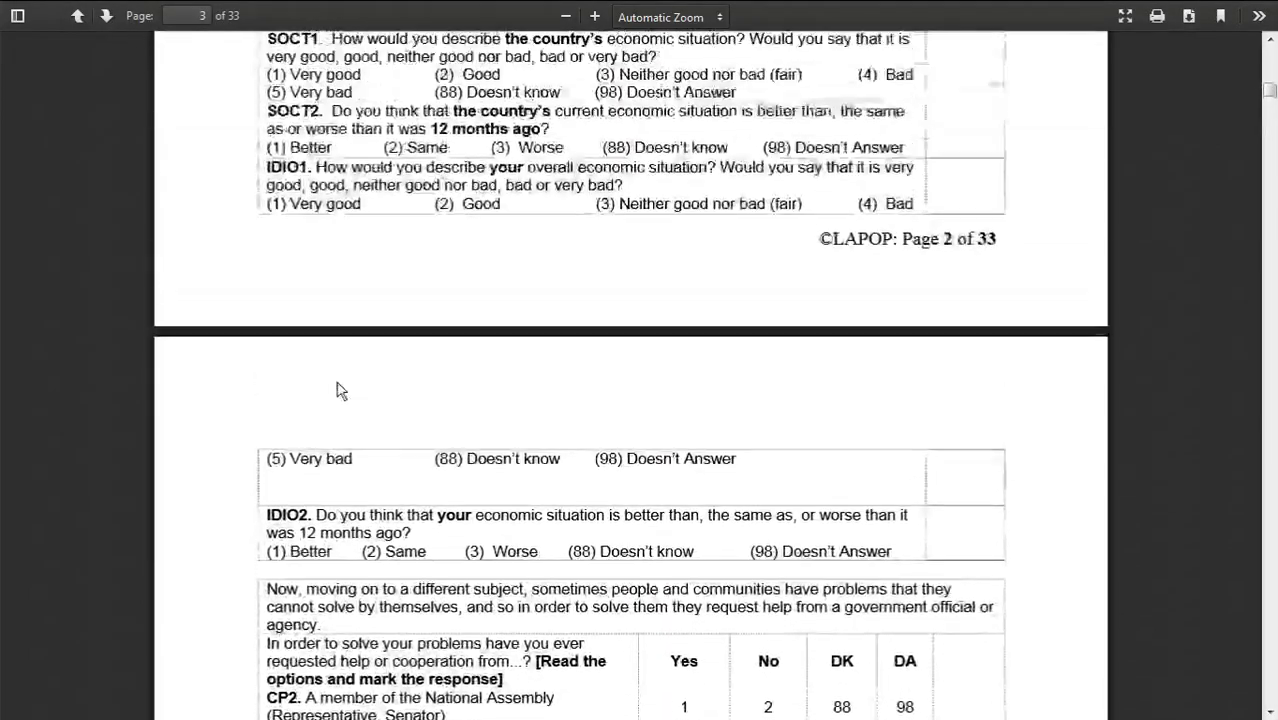
scroll(338, 390, down, 1)
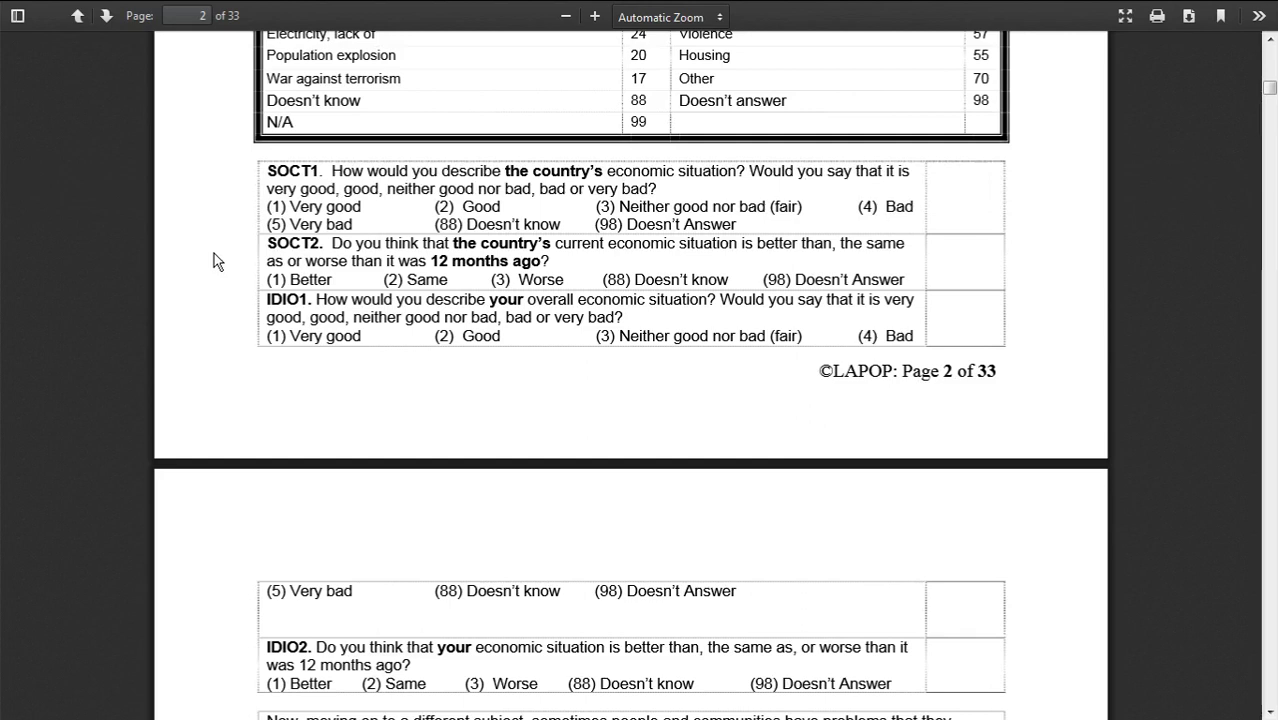
Find 'for8' in the questionnaire and review the China questions on page 20
key(ctrl+f)
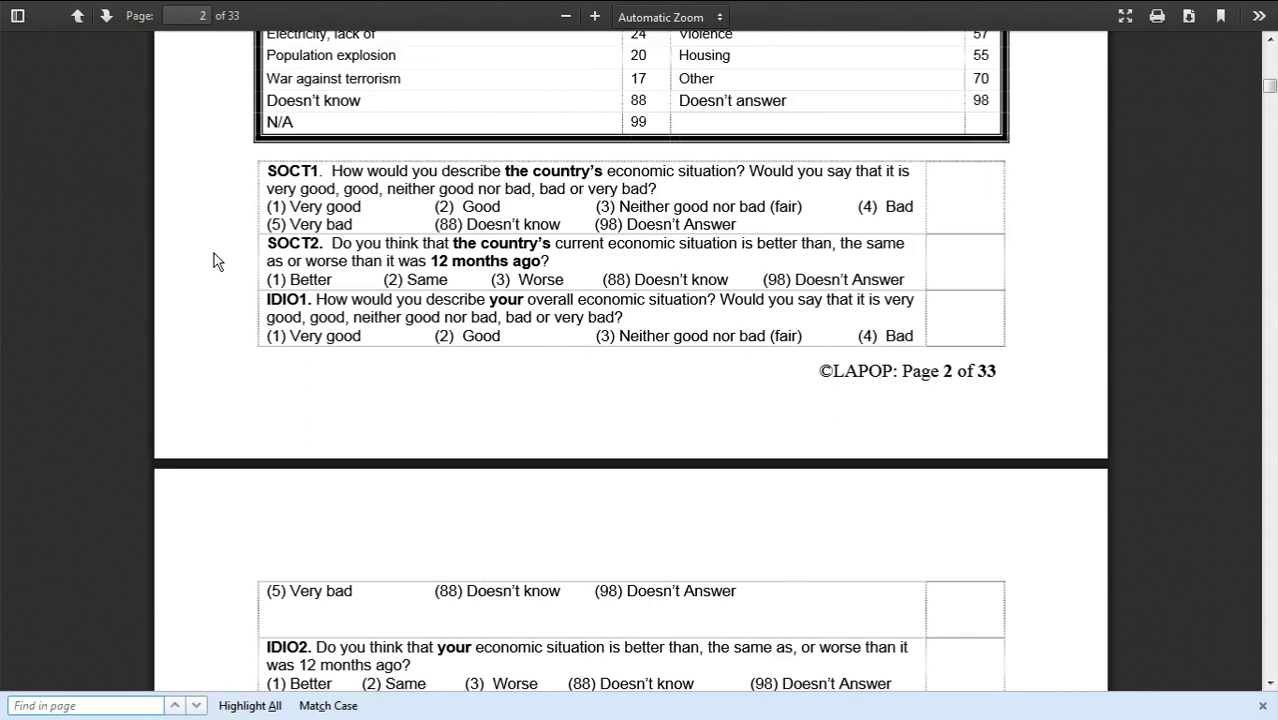
text(for8)
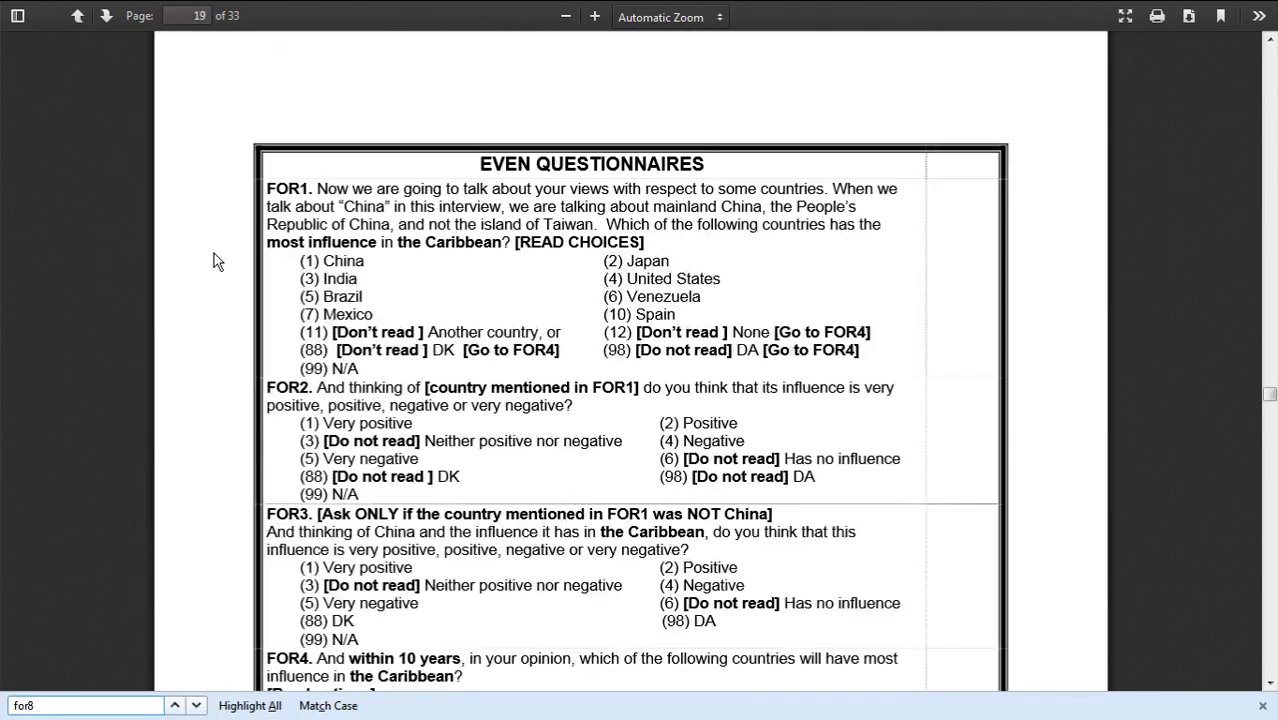
scroll(228, 265, down, 5)
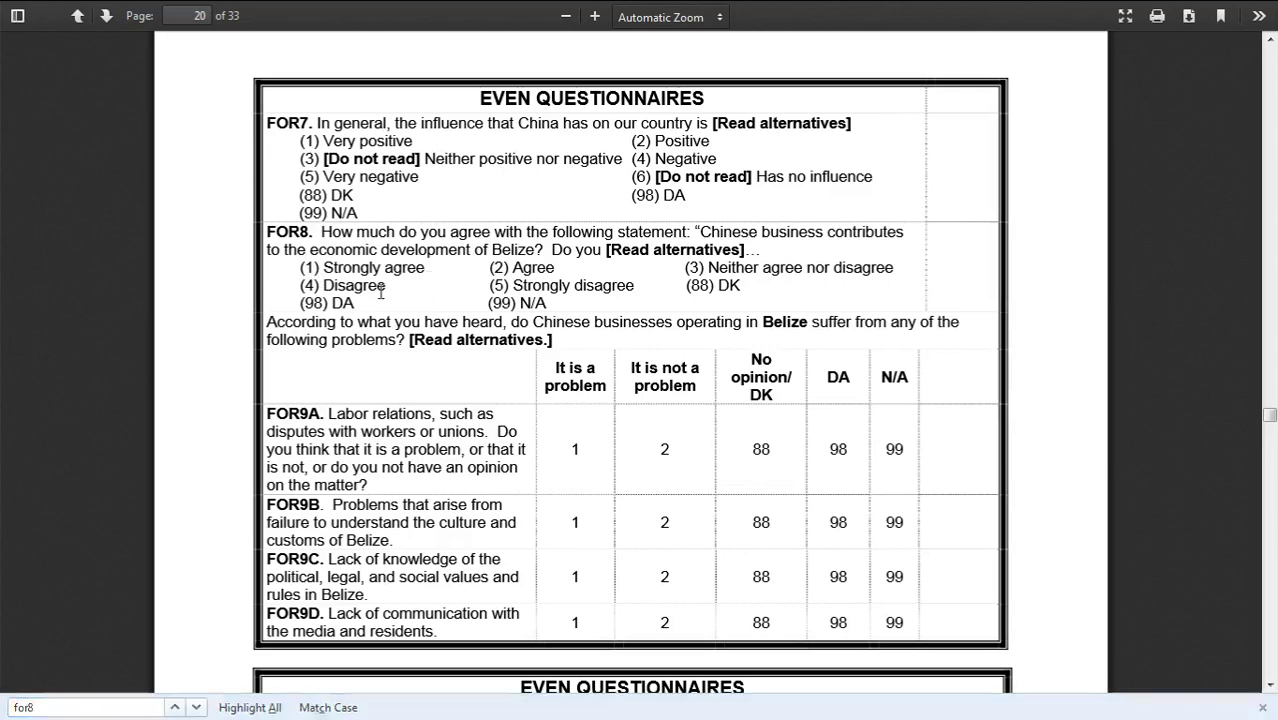
key(Escape)
Return to the LAPOP homepage tab and show it fullscreen
key(alt+Tab)
key(alt+Tab)
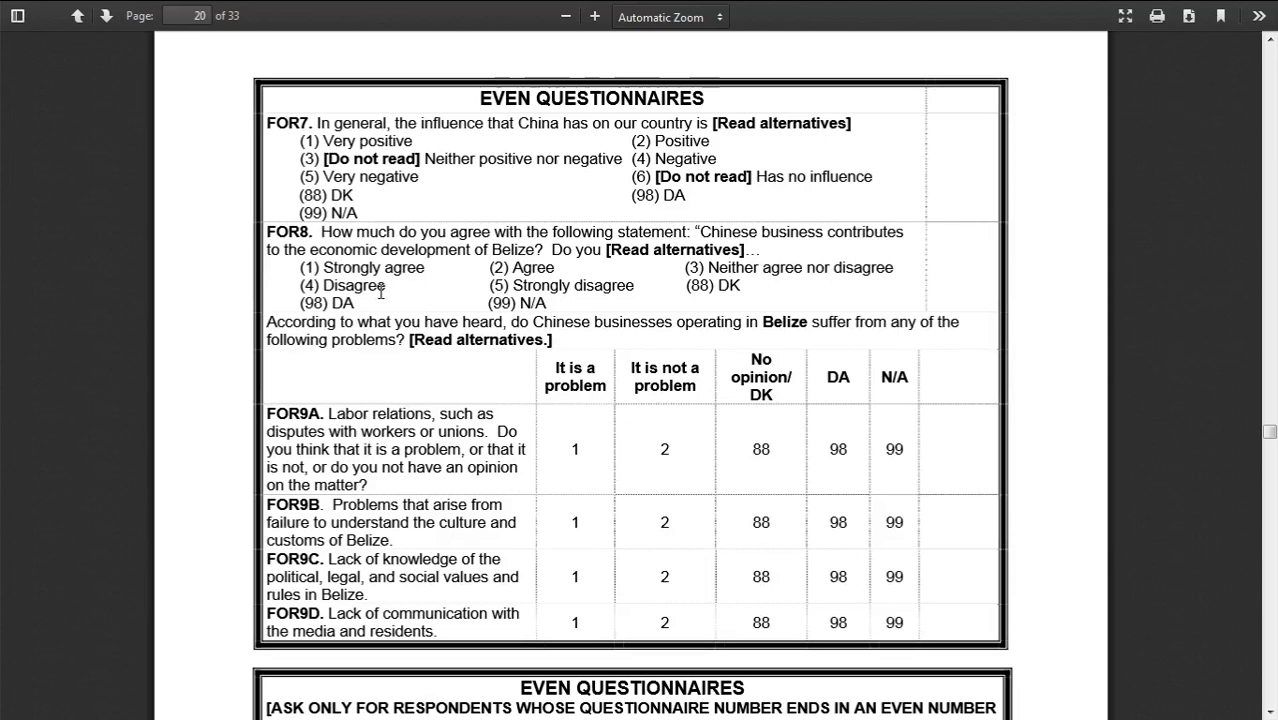
key(alt+Tab)
key(Tab)
key(Tab)
key(Escape)
key(alt+Tab)
key(Escape)
key(alt+Tab)
key(Escape)
mouse_move(726, 10)
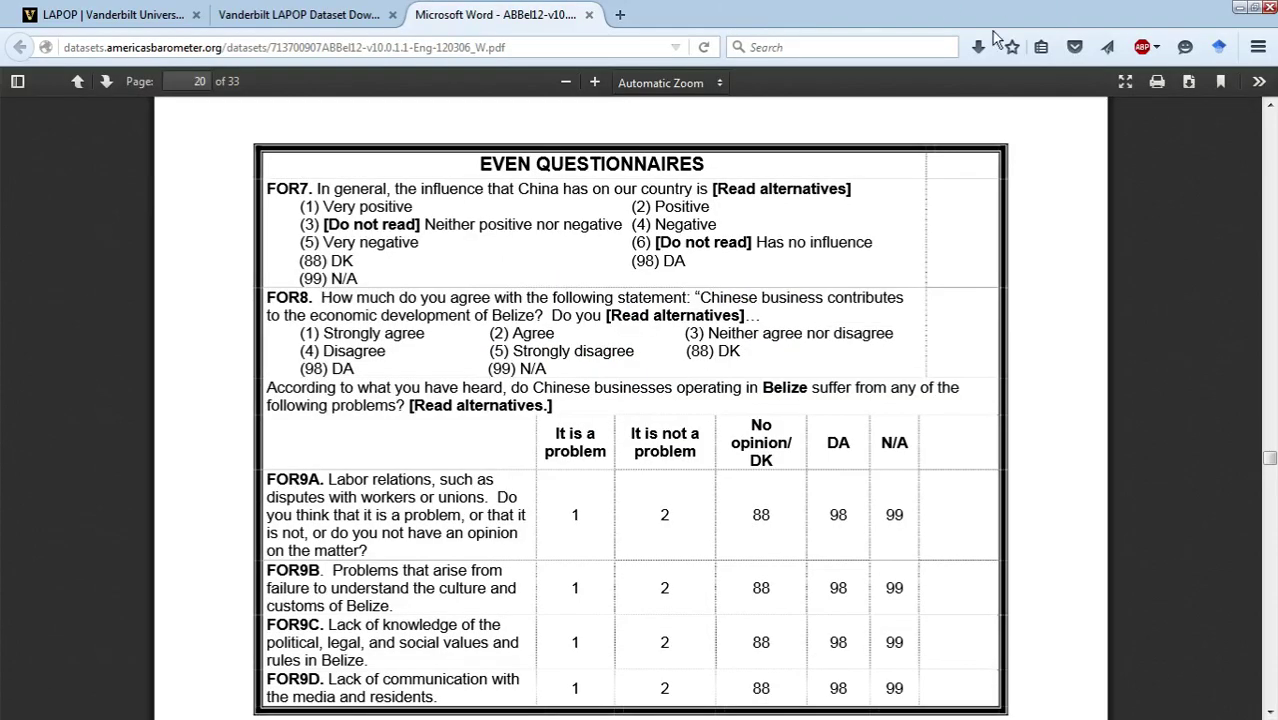
click(136, 20)
key(F11)
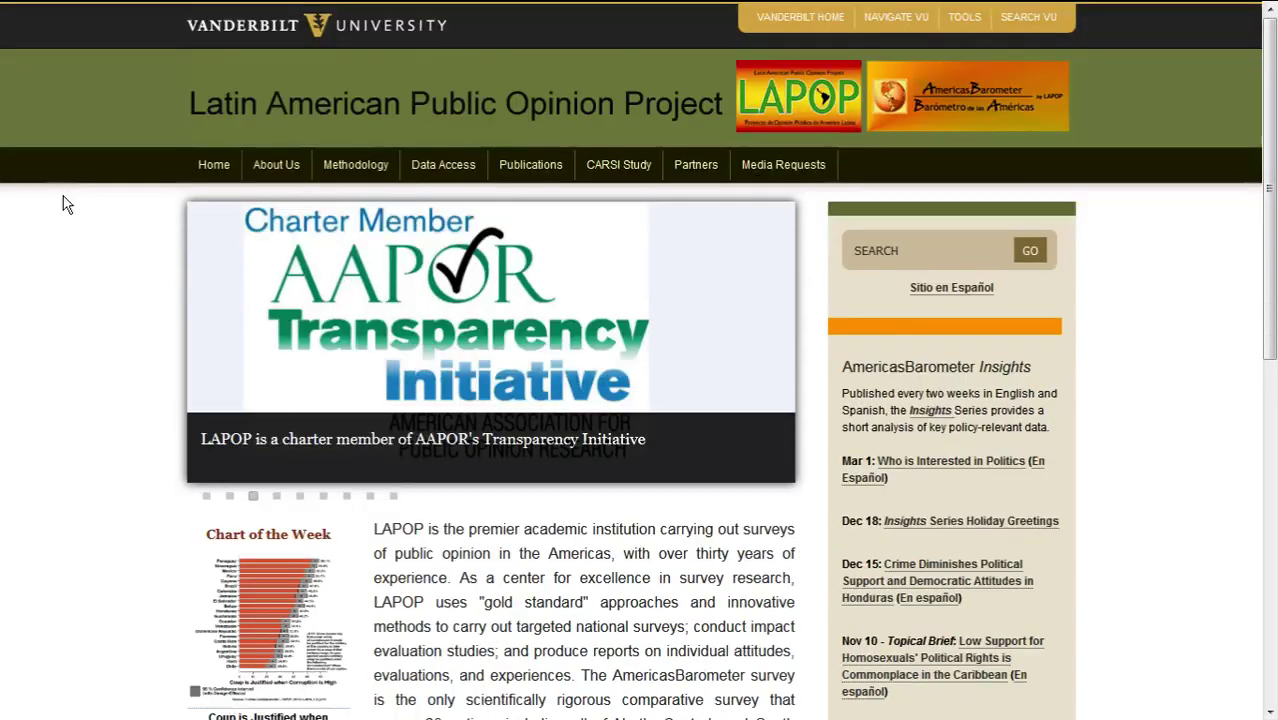
Open the SODA online data analysis system from Interactive Data Analysis Tool in Beginner mode
mouse_move(478, 174)
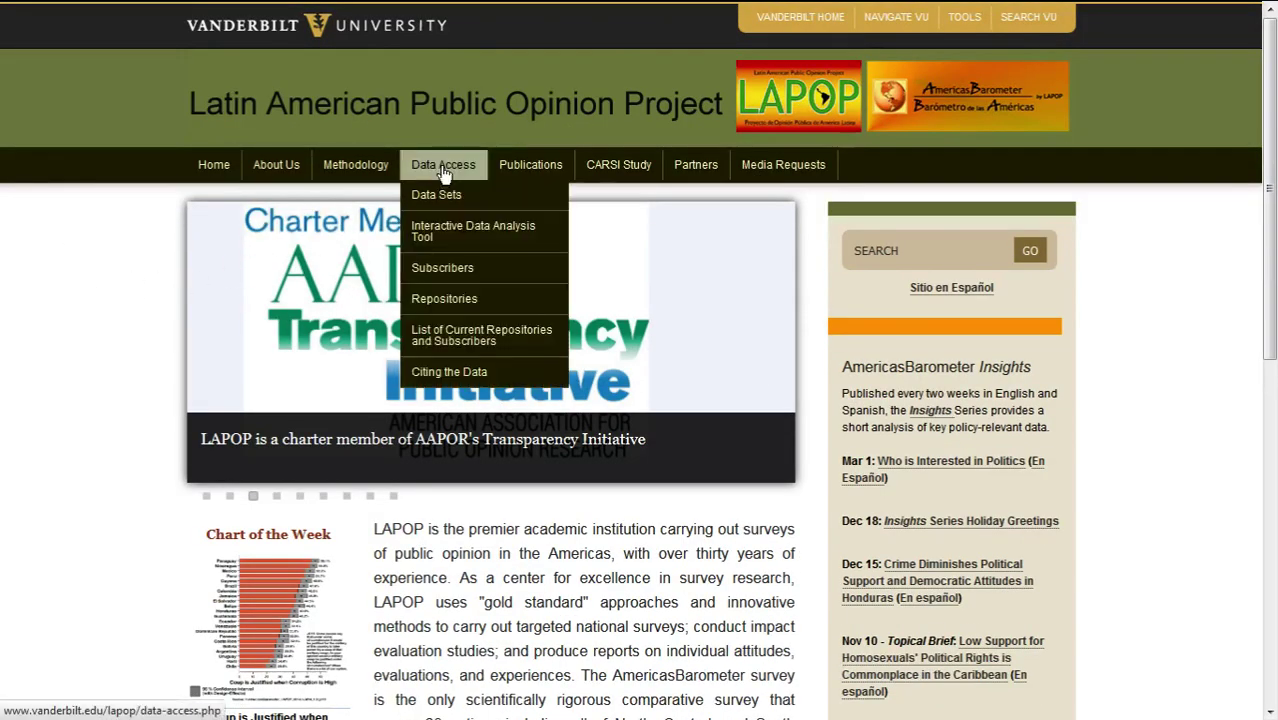
click(488, 233)
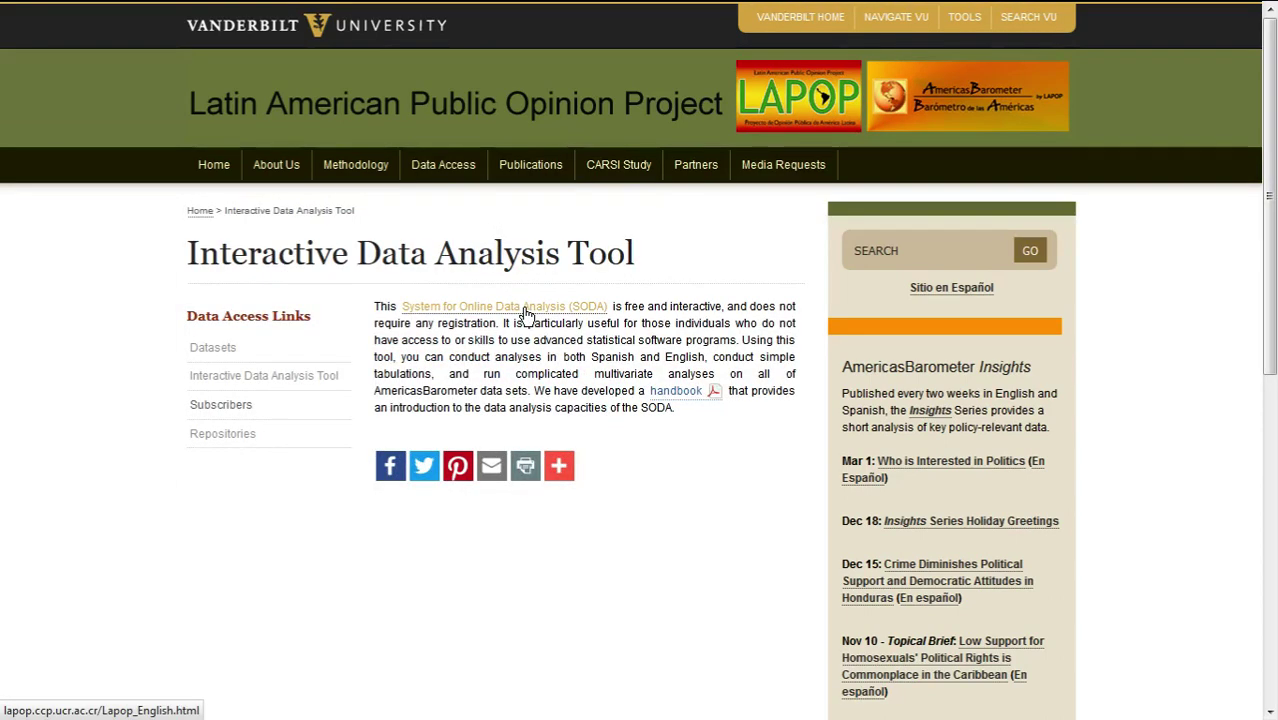
click(527, 314)
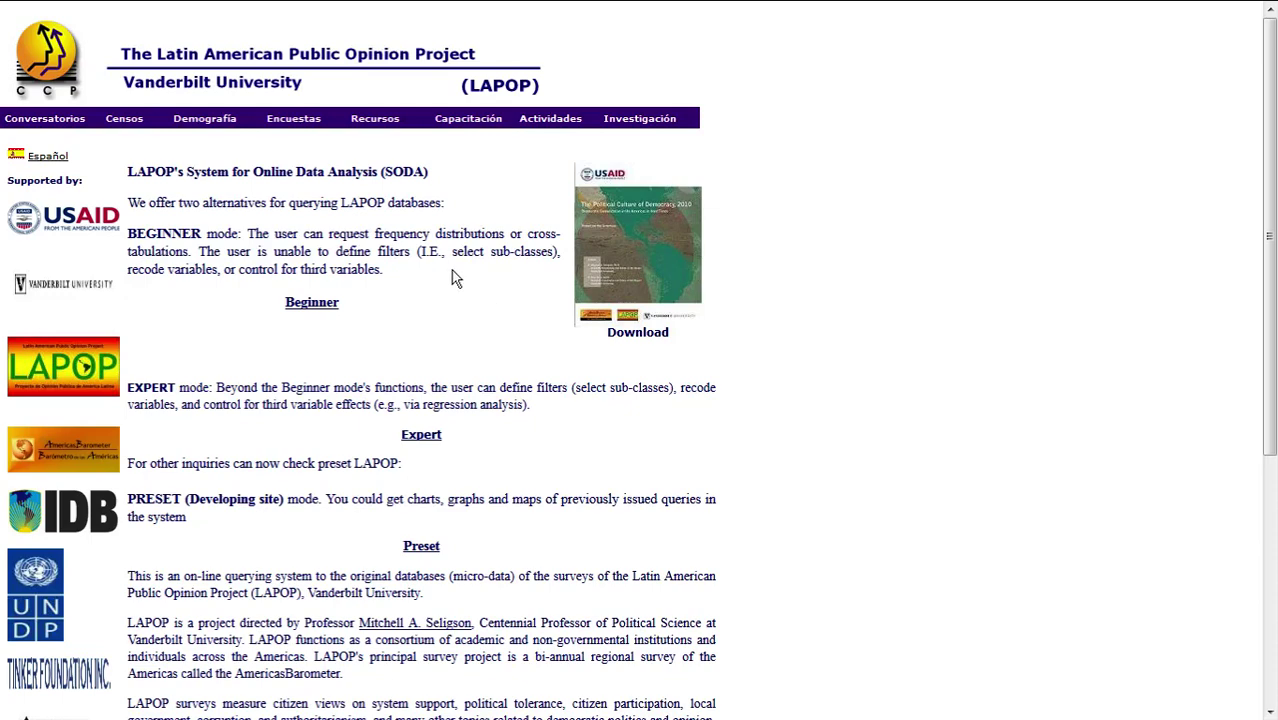
click(312, 303)
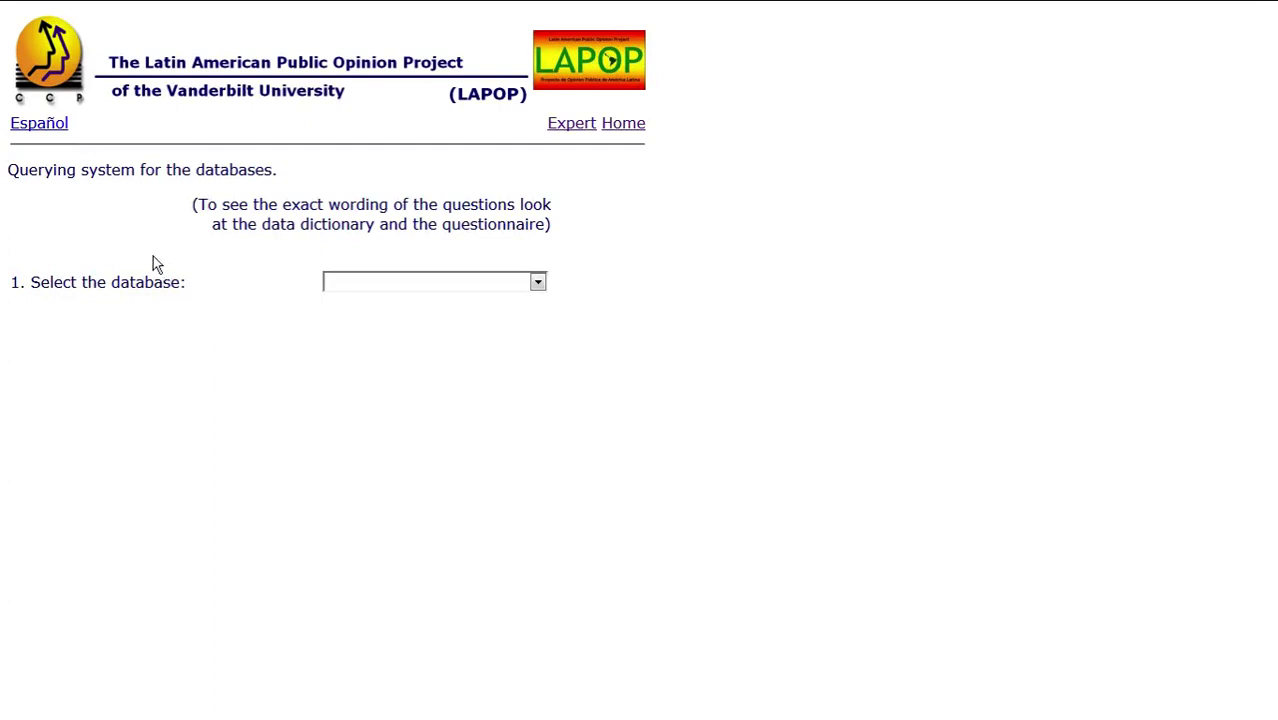
Select Americas Barometer 2012 as the database
click(417, 291)
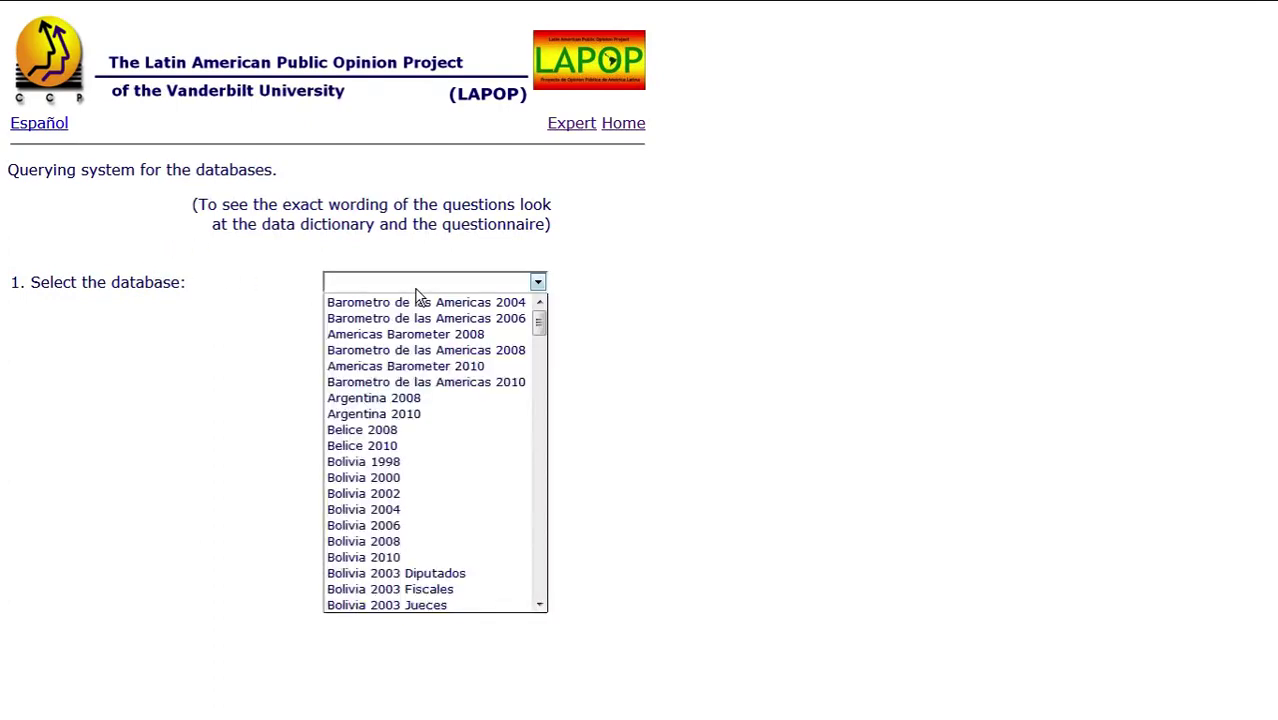
drag(538, 312, 537, 557)
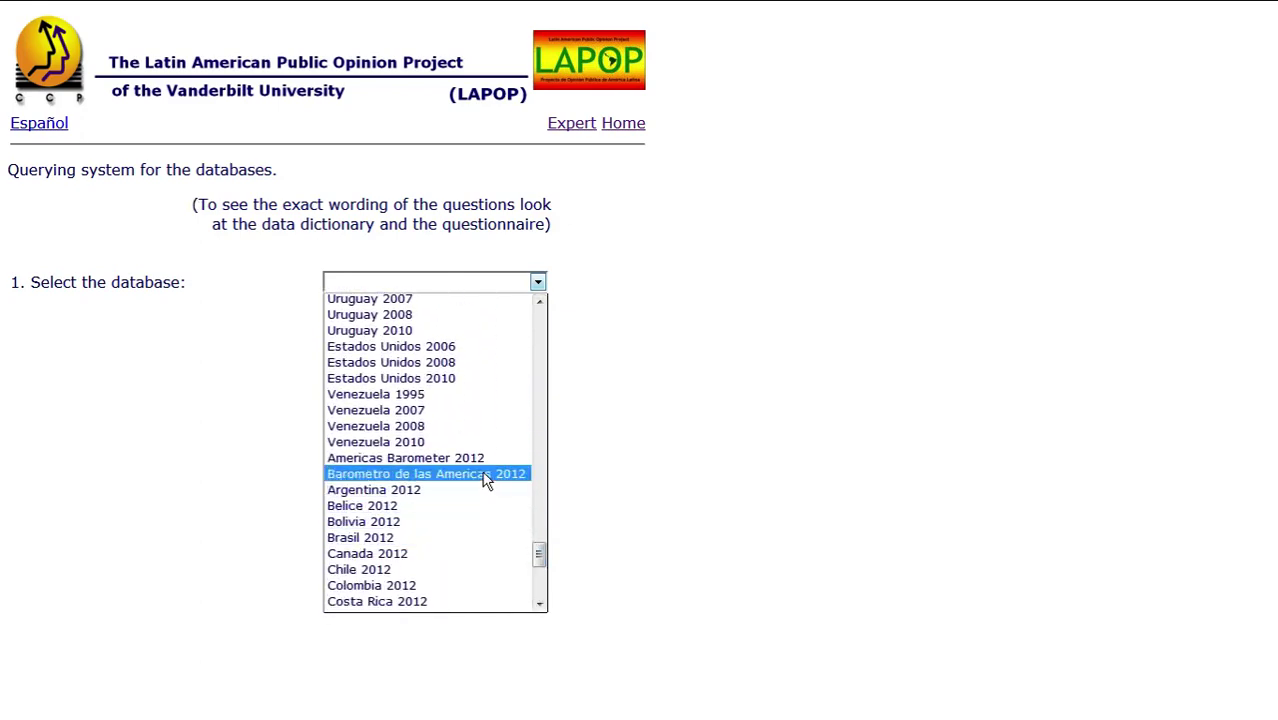
click(438, 460)
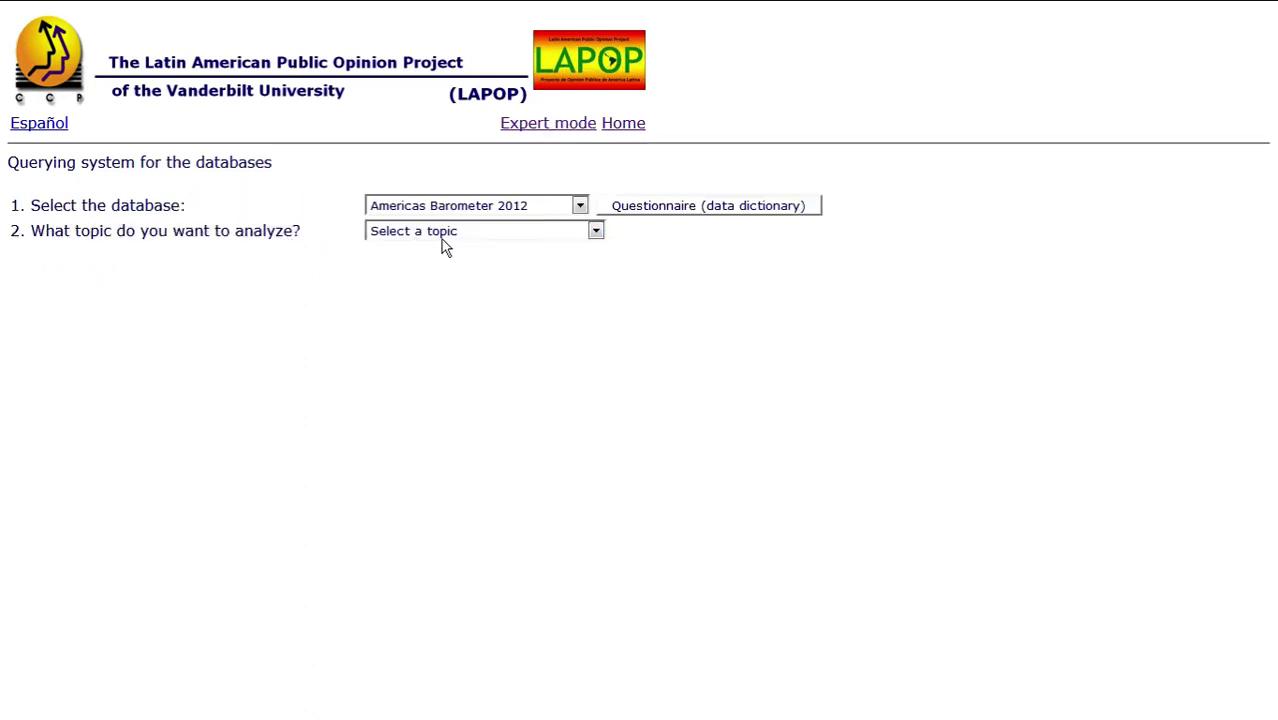
Pick topic 18. Special topics and variable for8 to get its frequency table
click(475, 234)
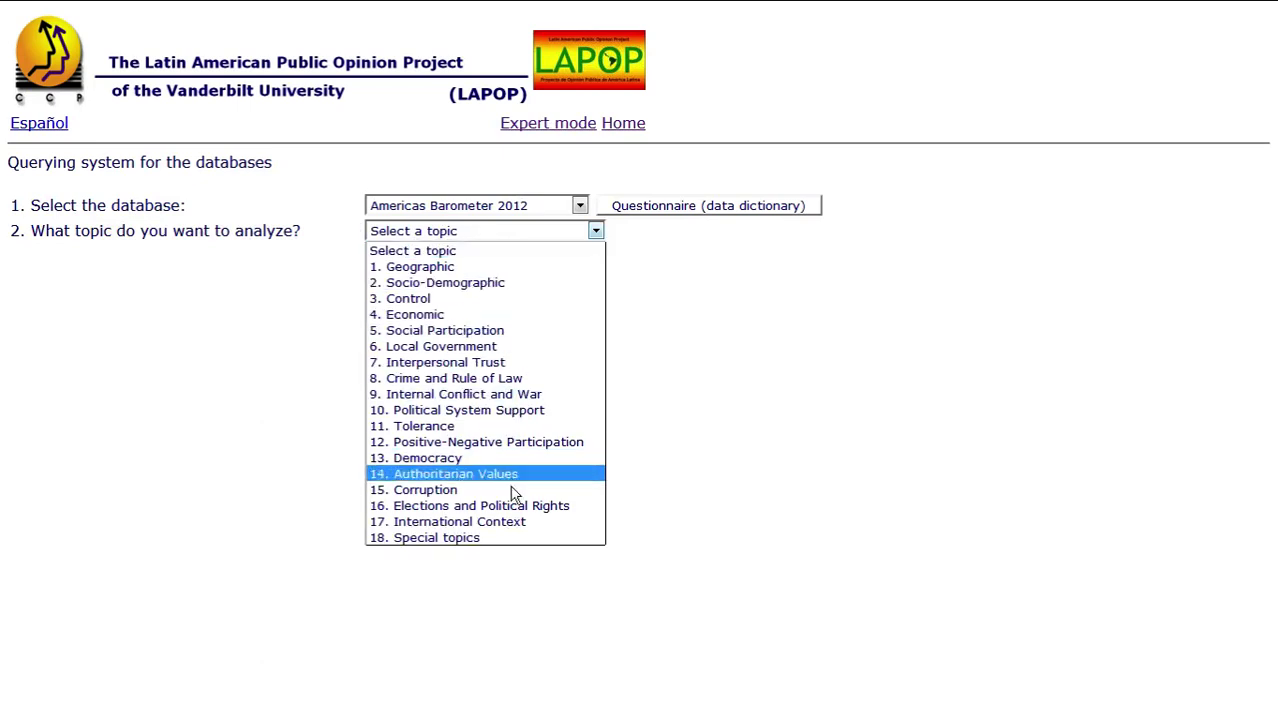
click(531, 541)
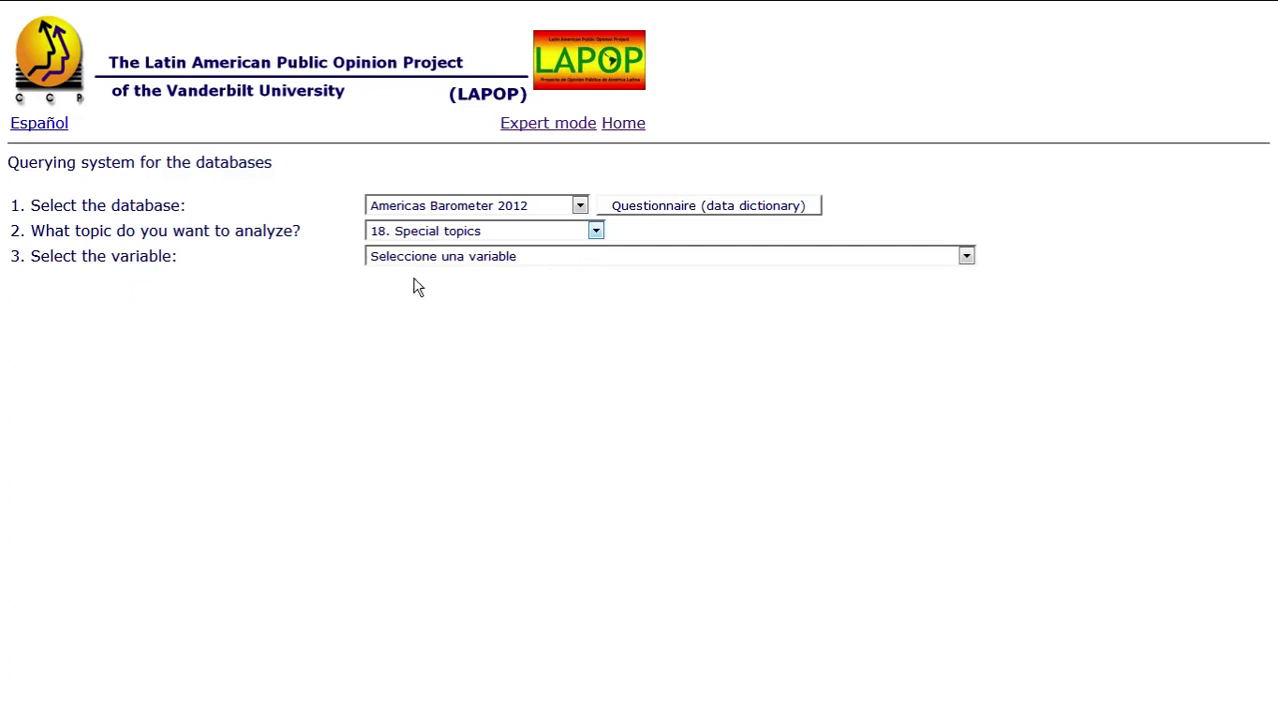
click(487, 260)
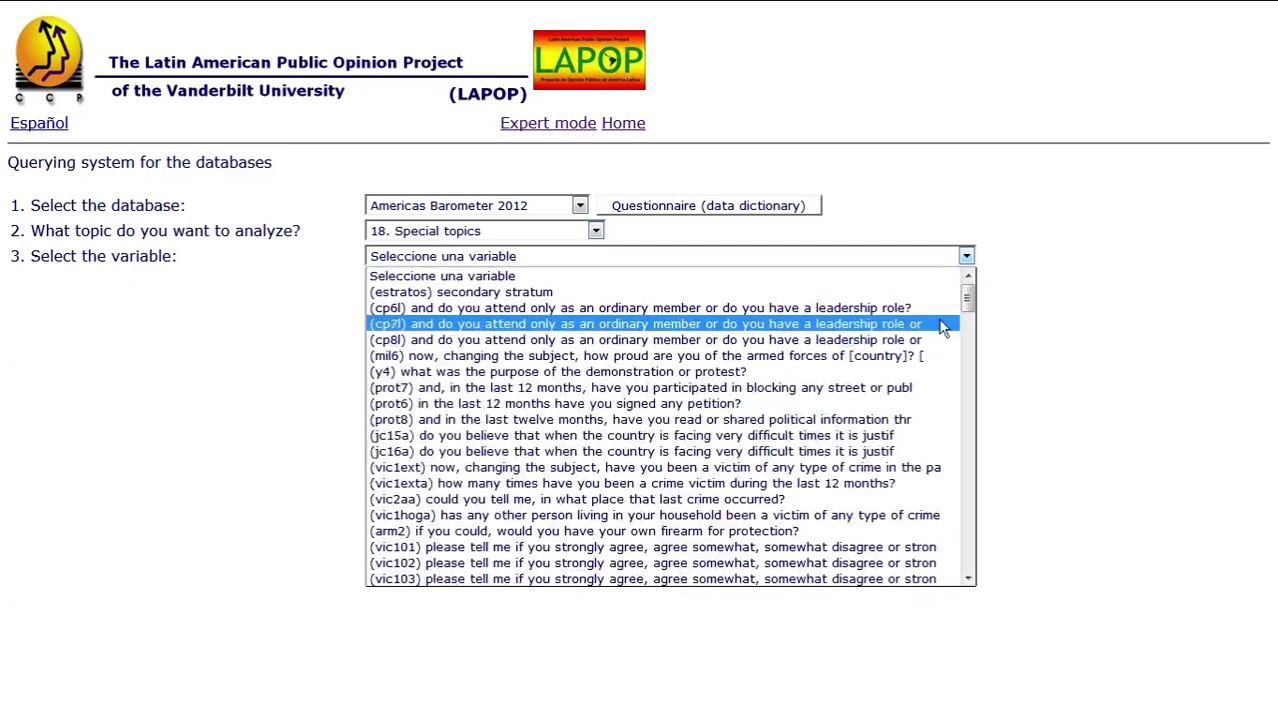
drag(967, 298, 988, 460)
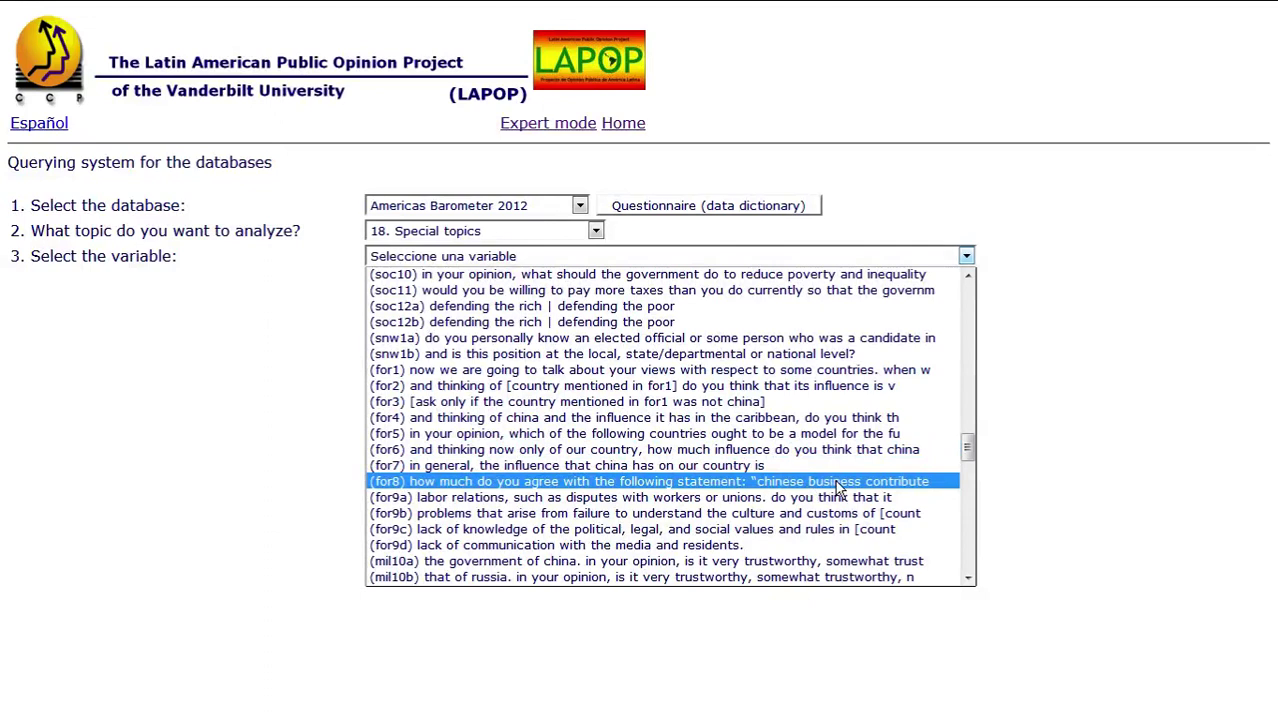
click(835, 480)
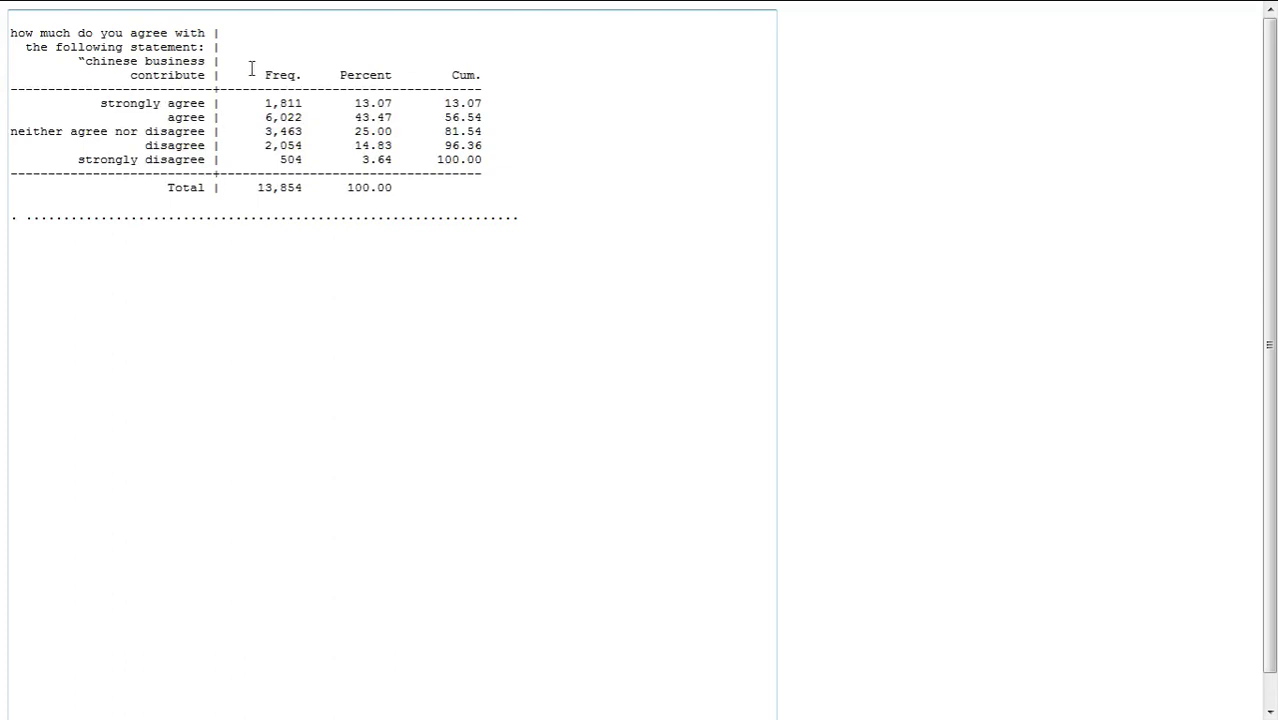
mouse_move(297, 8)
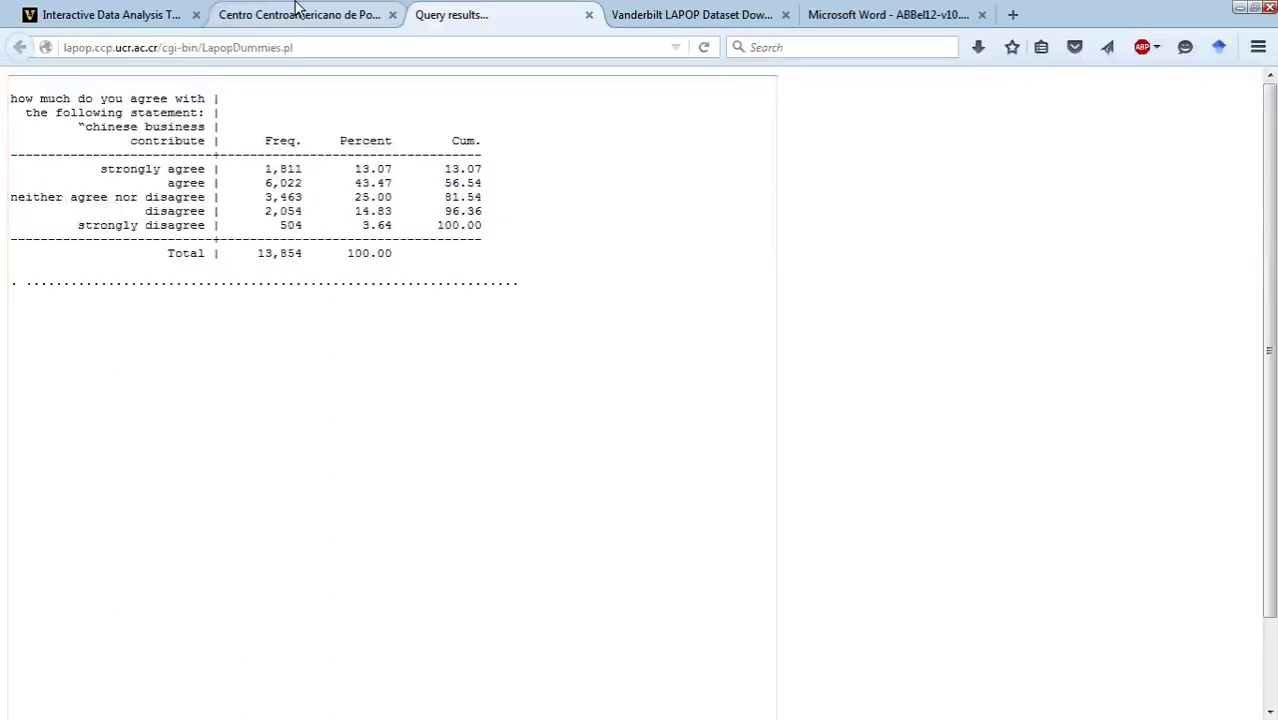
Return to the query form tab and set the analysis type to Cross Tabulation
click(240, 22)
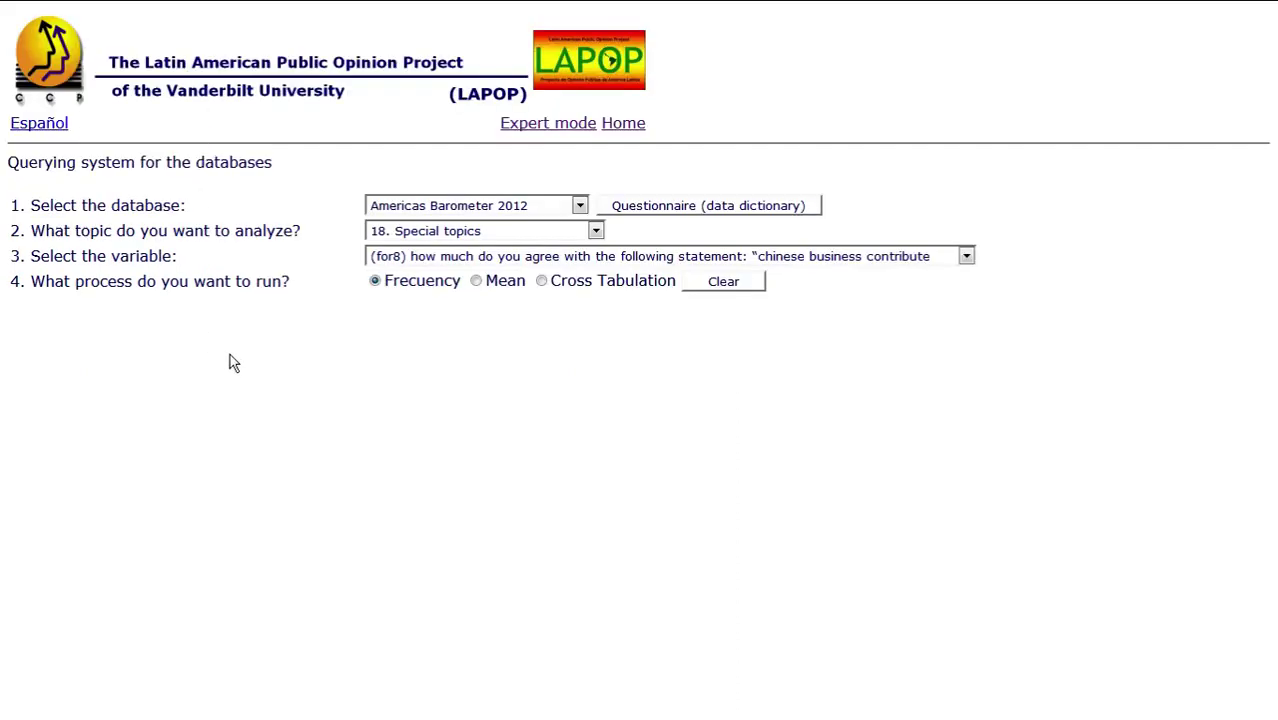
click(542, 282)
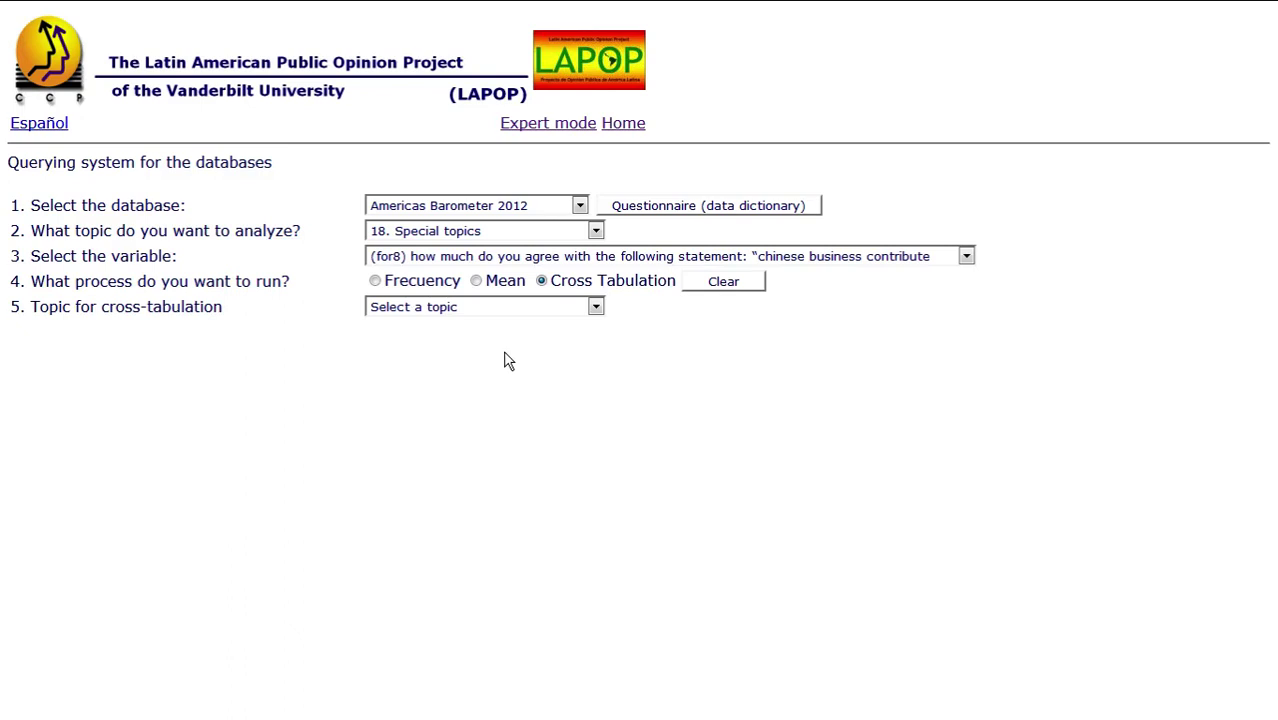
Switch to the questionnaire PDF, jump to its start, and scroll to page 2's SOCT2 question
mouse_move(440, 5)
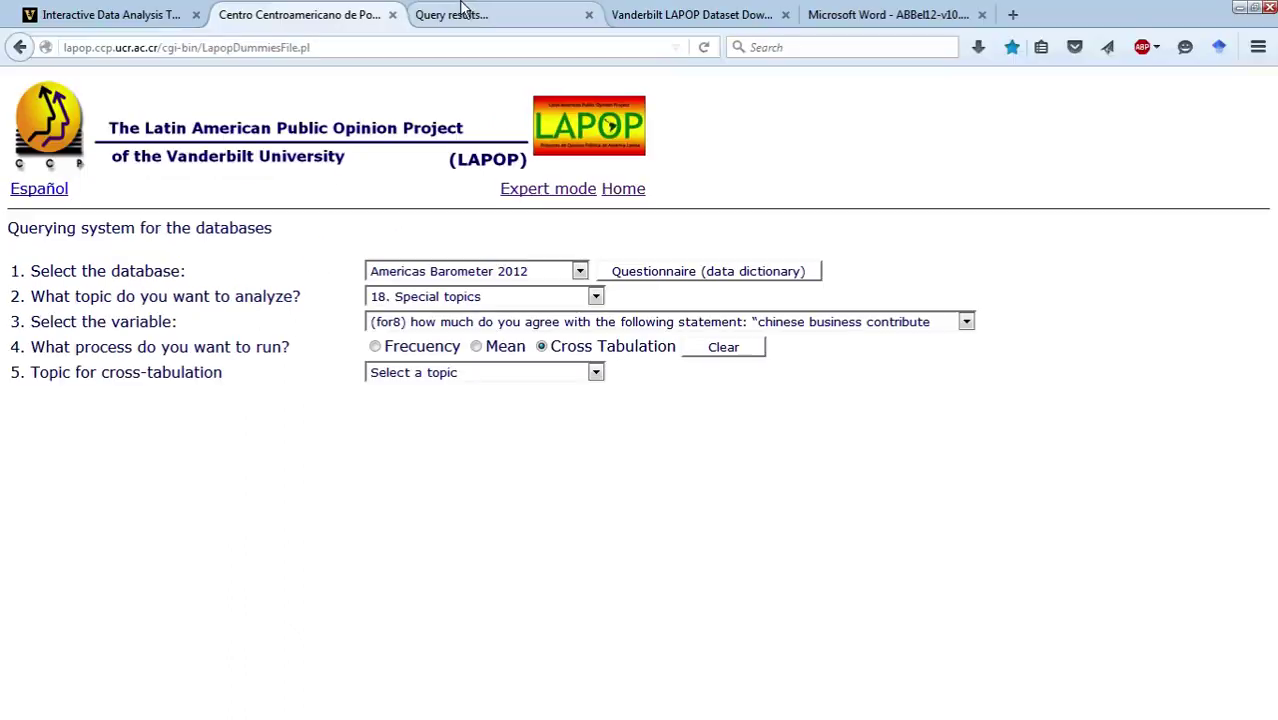
click(862, 16)
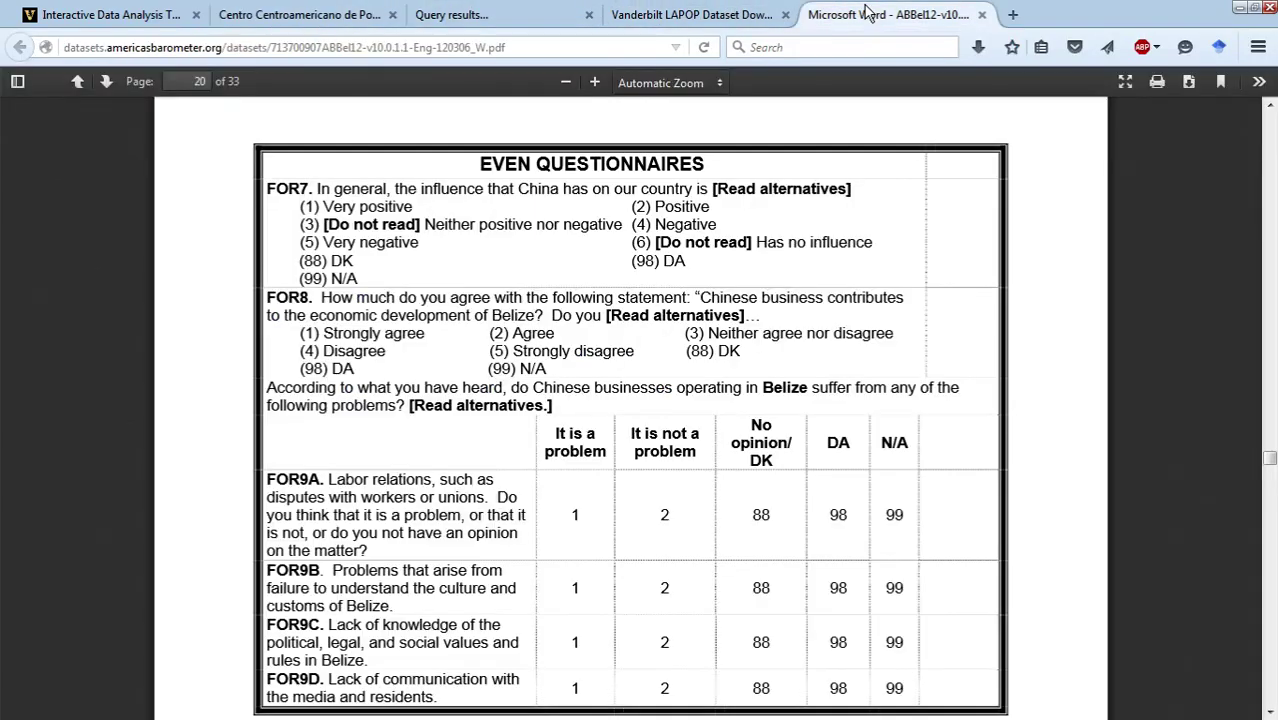
key(Home)
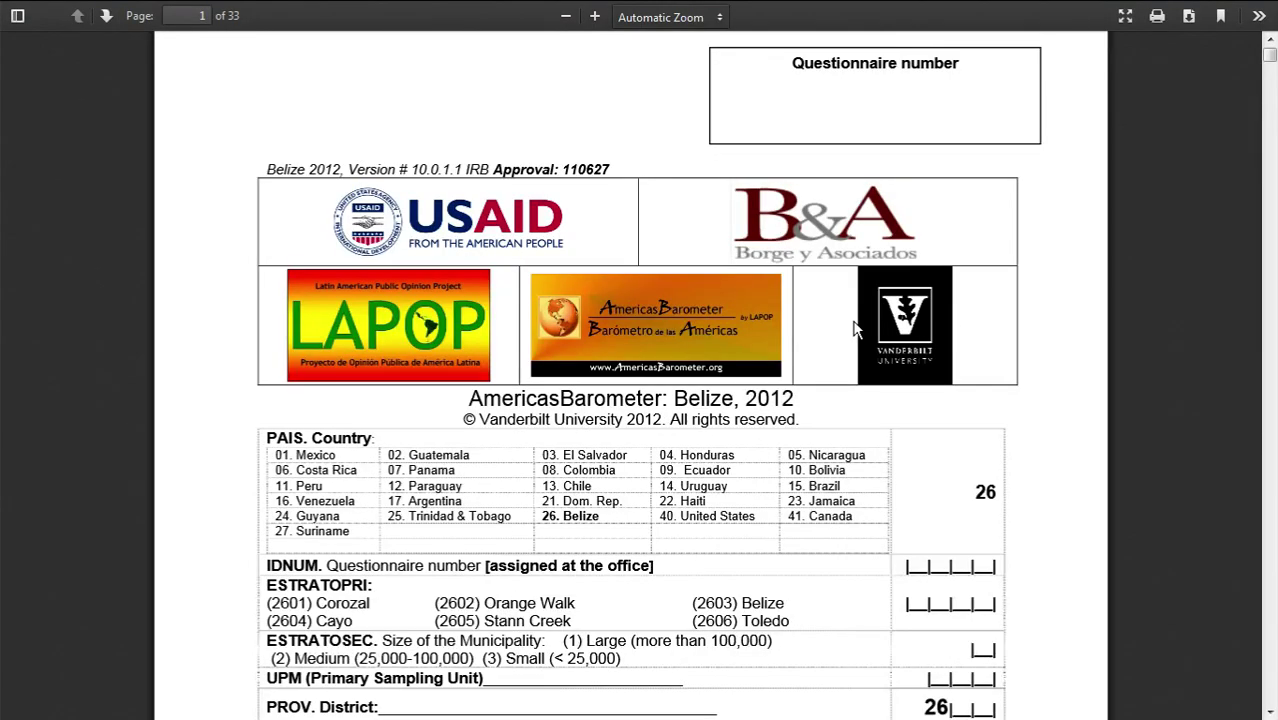
scroll(855, 325, down, 10)
scroll(855, 328, down, 12)
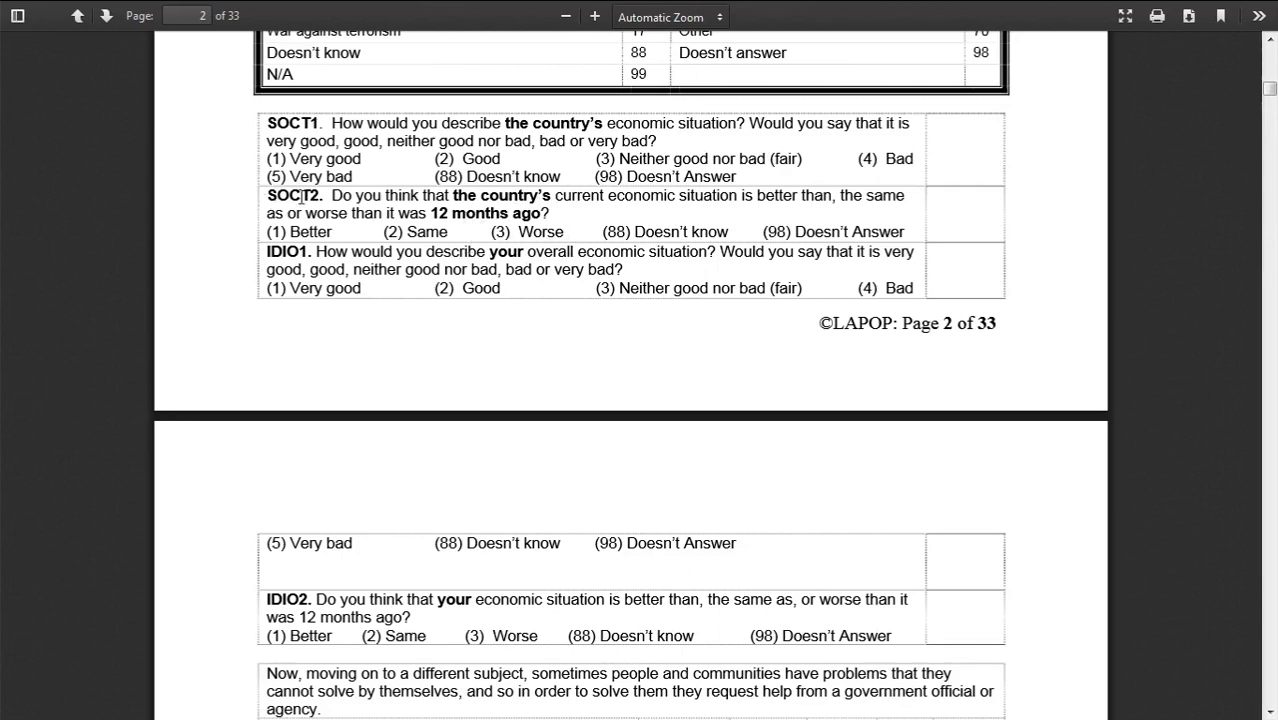
Back in the query form, set cross-tabulation topic 4. Economic and variable soct2
mouse_move(343, 8)
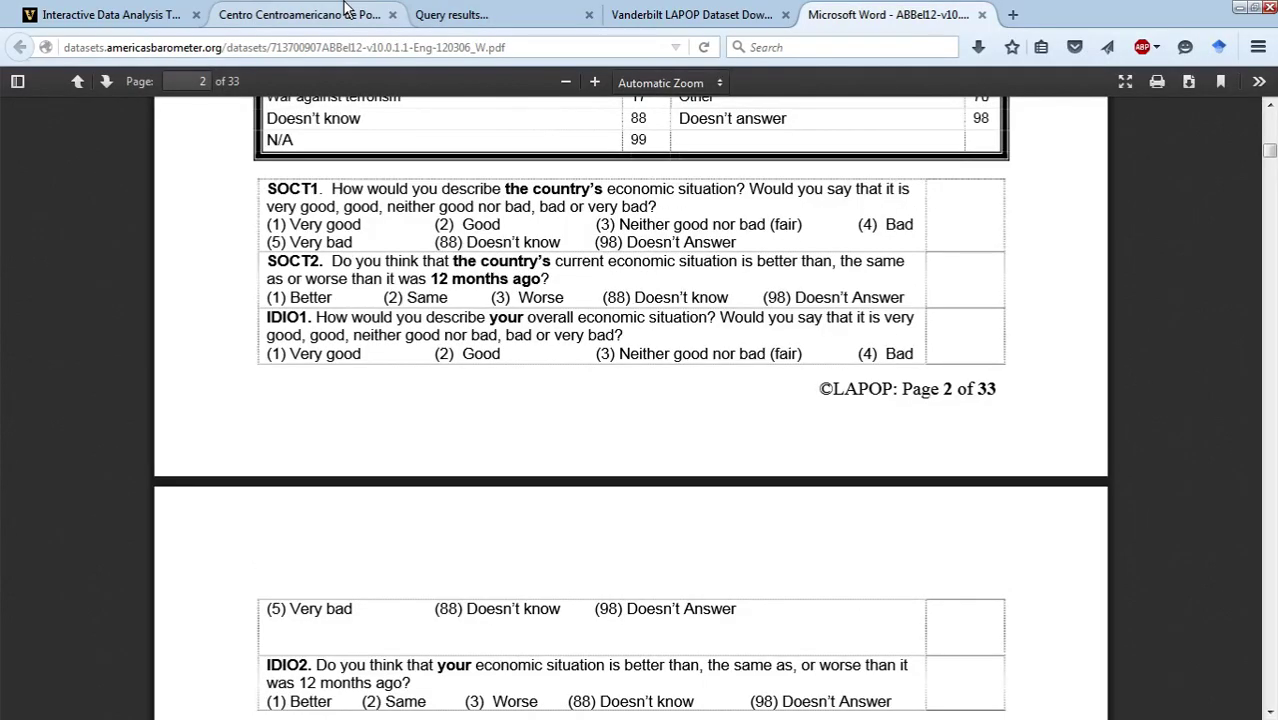
click(334, 17)
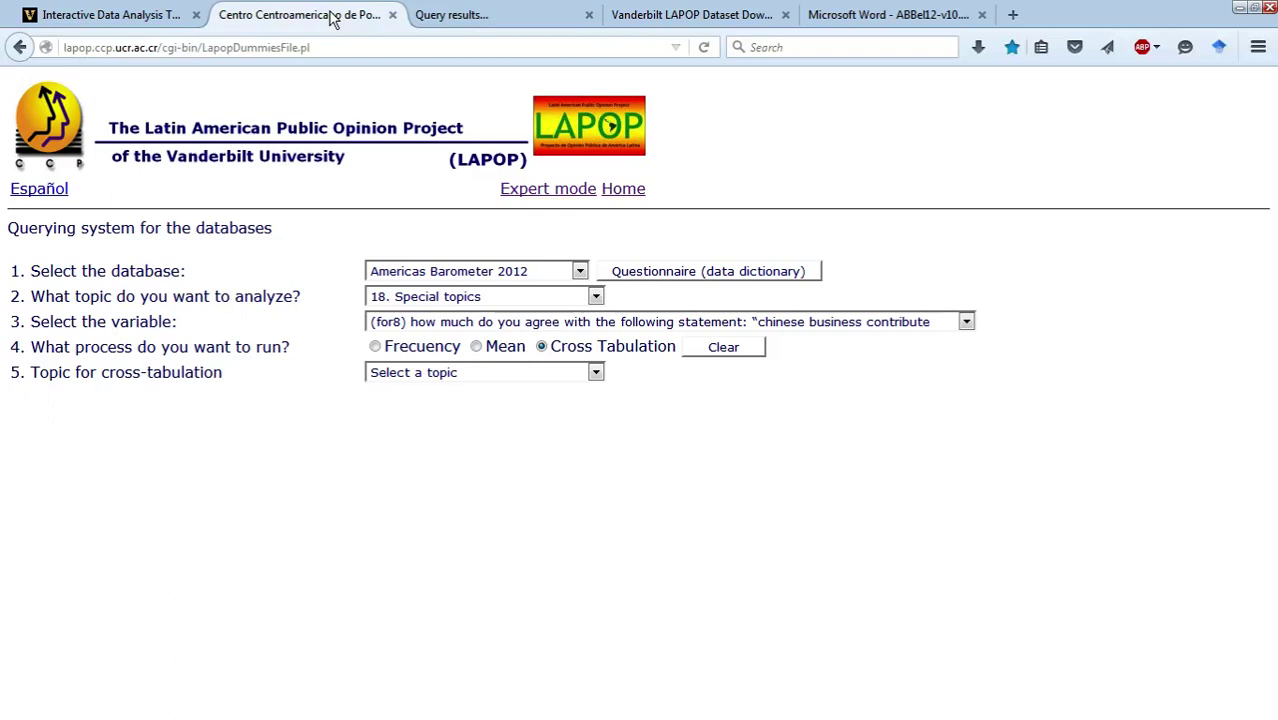
click(429, 310)
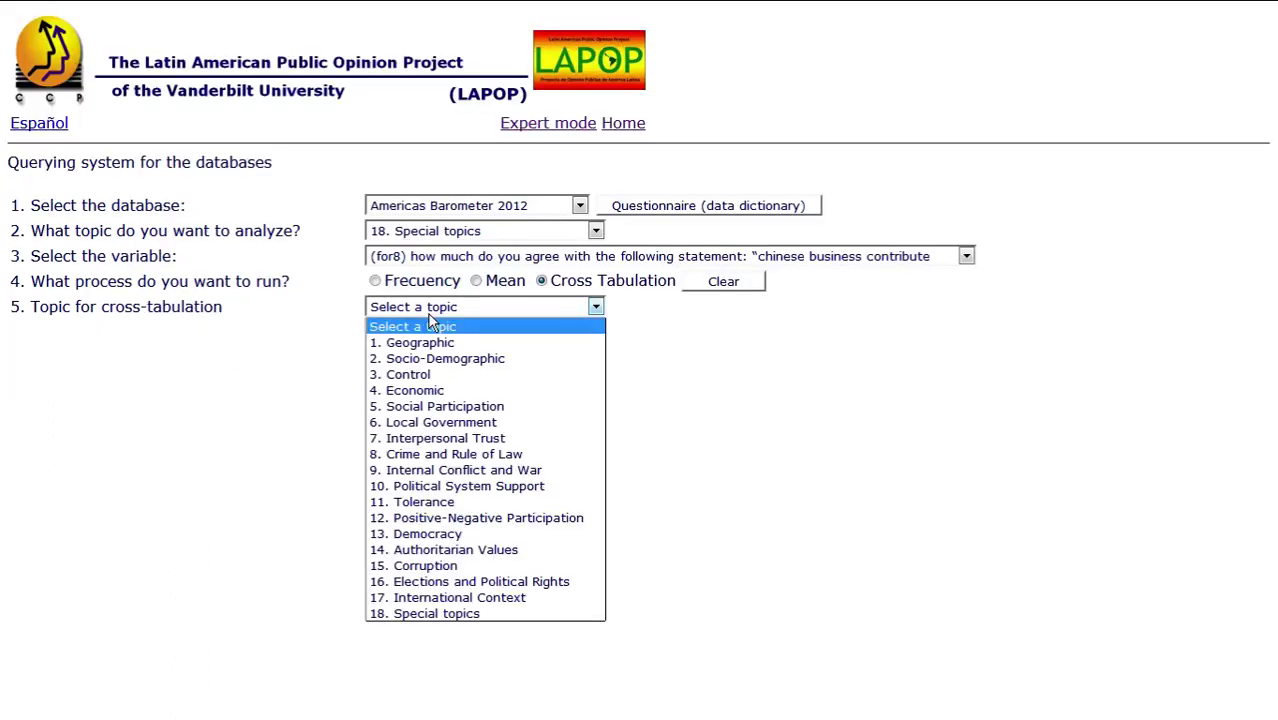
click(484, 391)
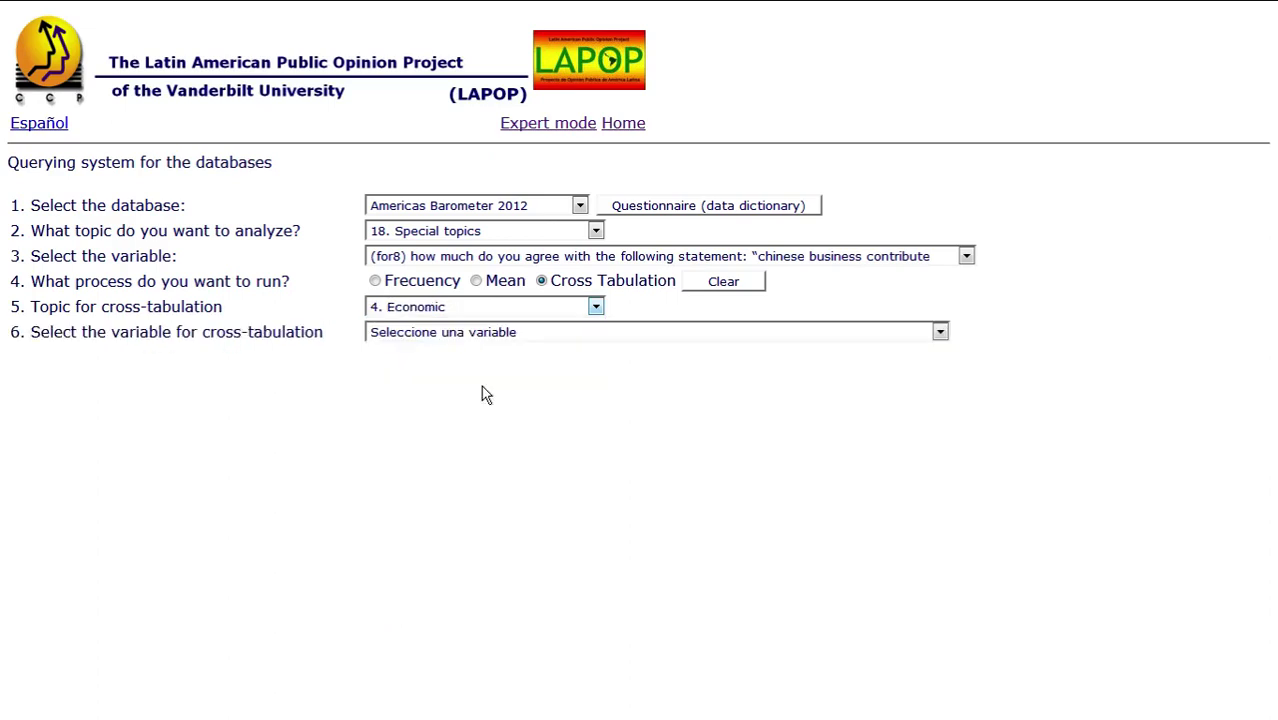
click(523, 333)
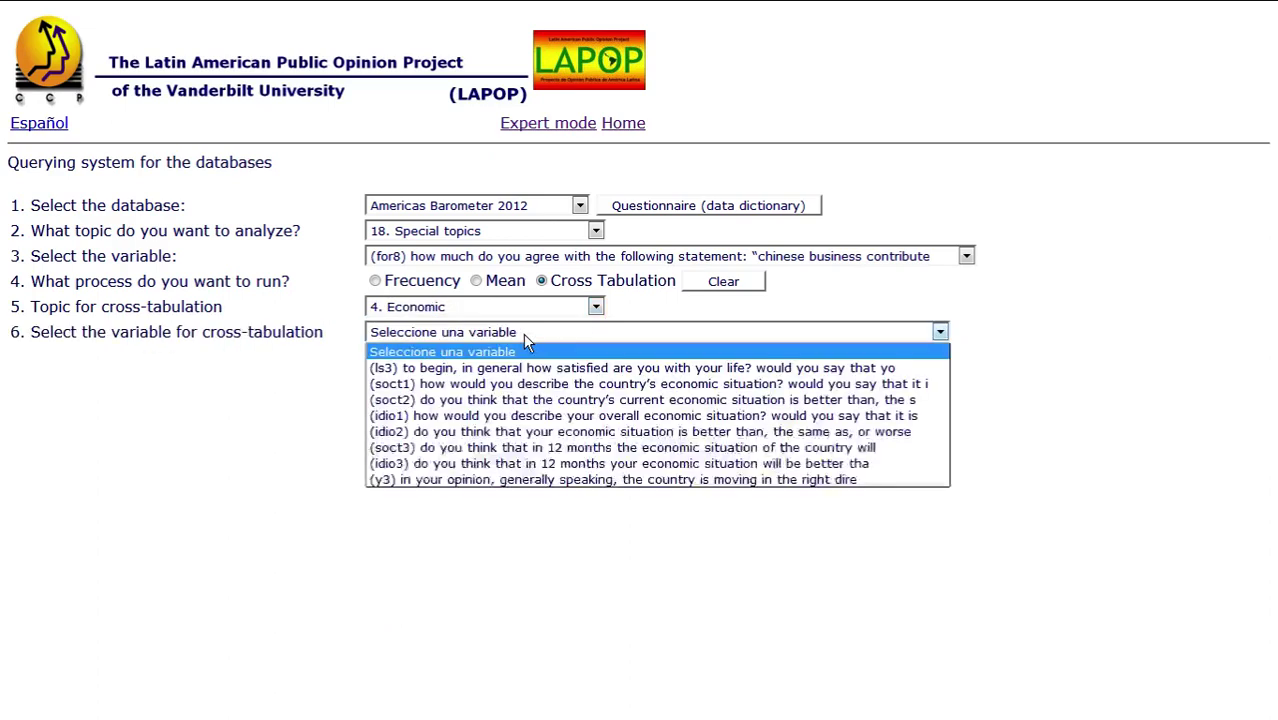
click(545, 398)
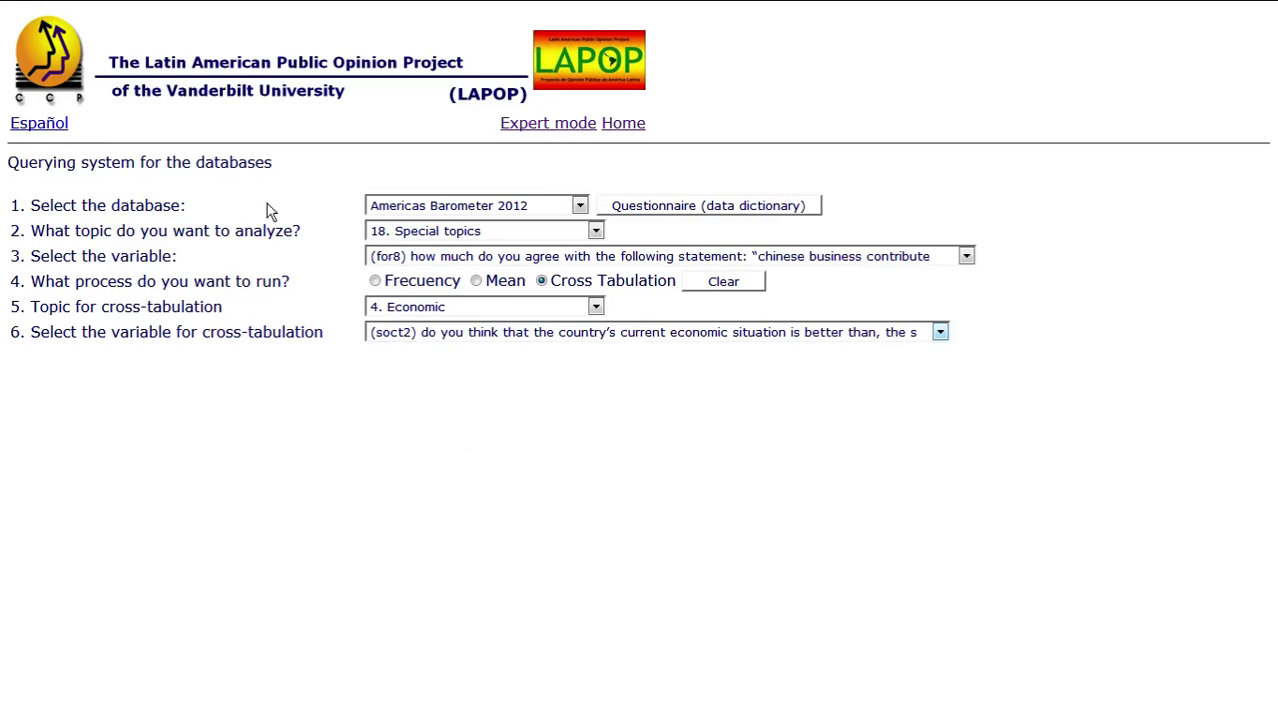
Show the for8-by-soct2 cross-tabulation results: 13,586 responses, Pearson chi2 106.1155
mouse_move(381, 16)
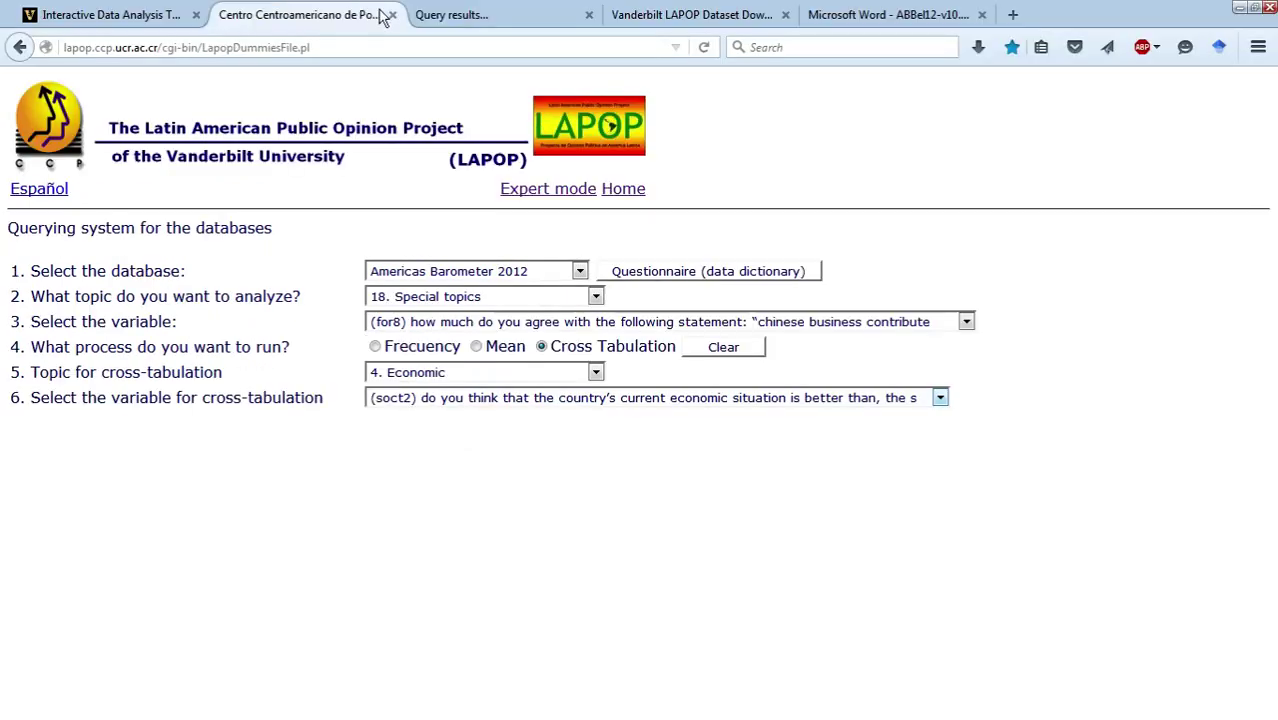
click(450, 26)
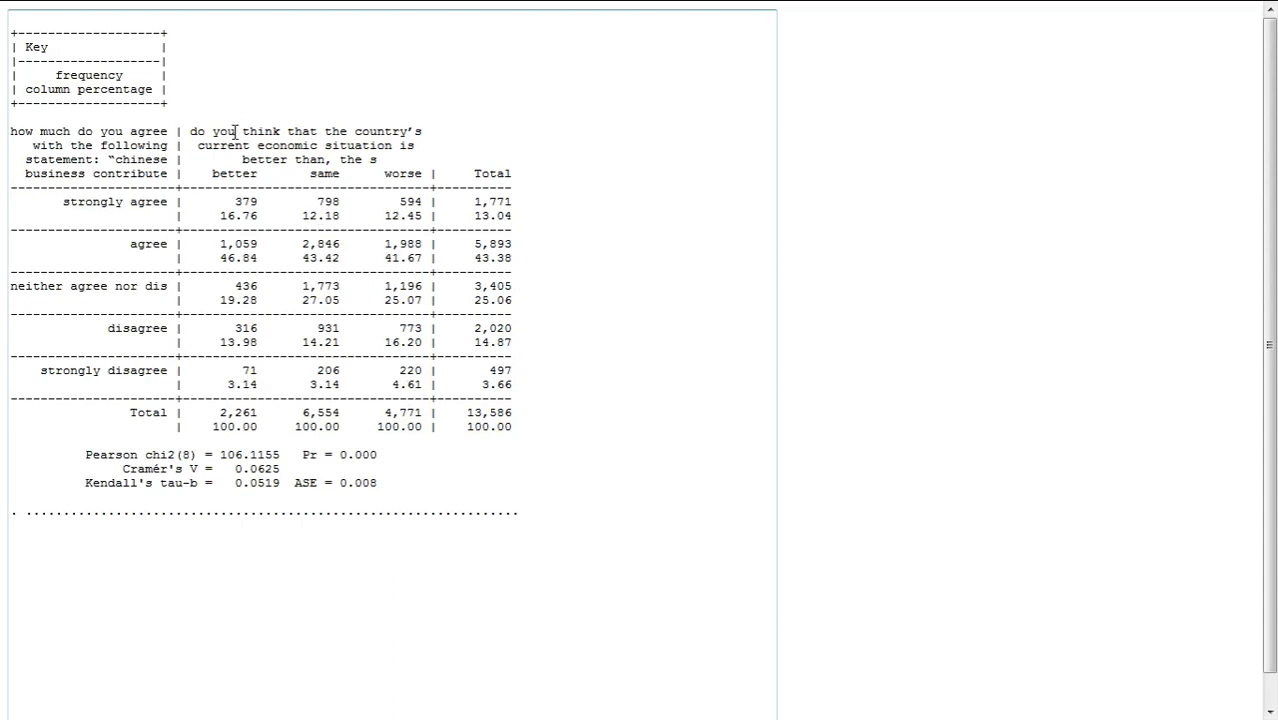
drag(371, 117, 379, 130)
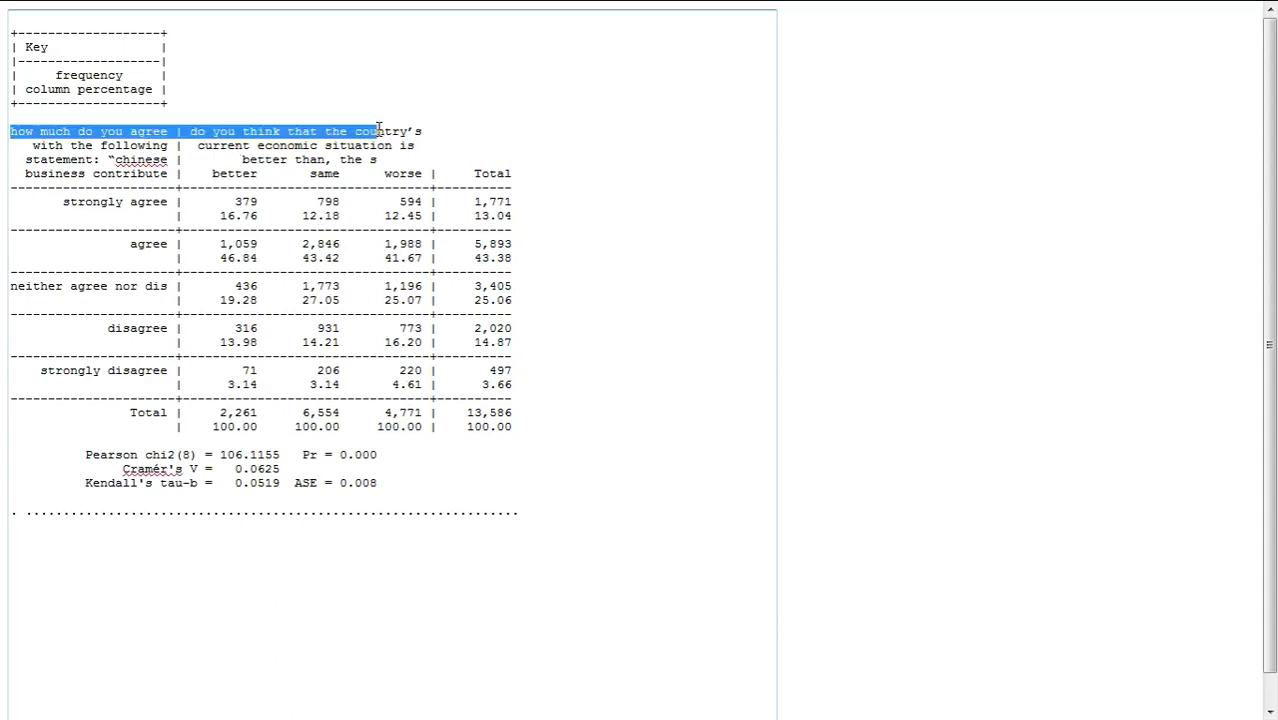
click(378, 130)
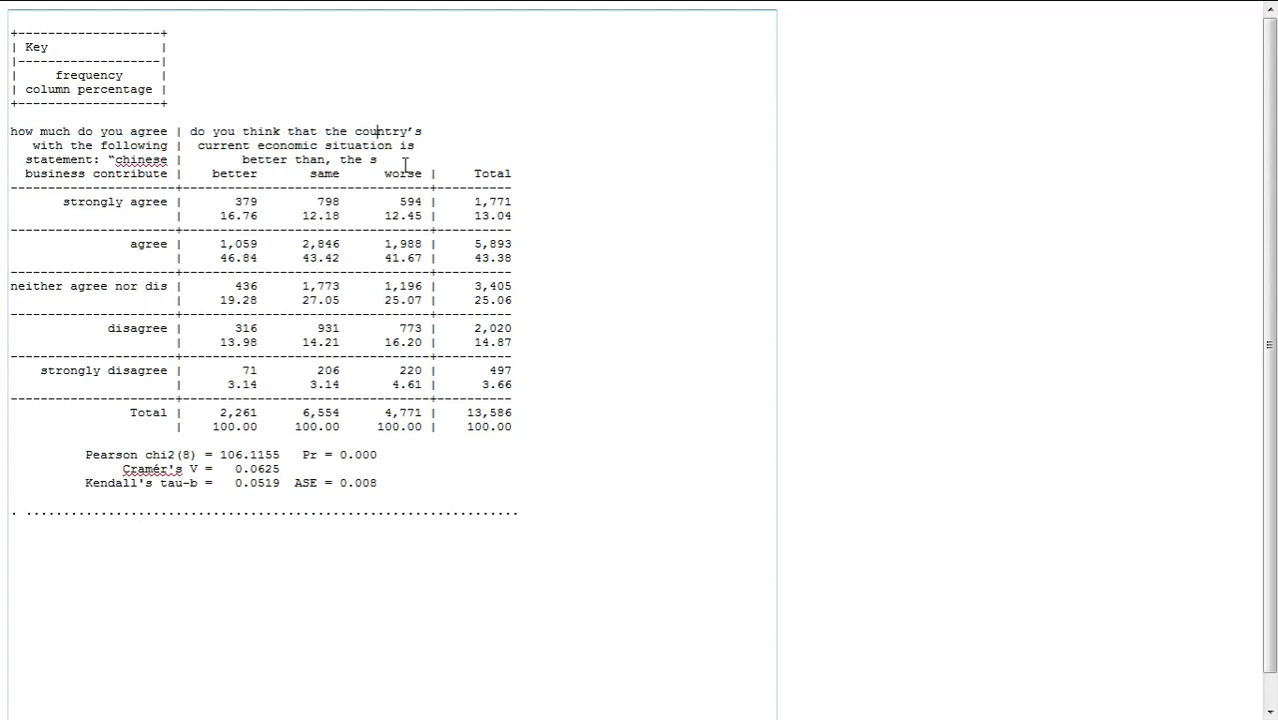